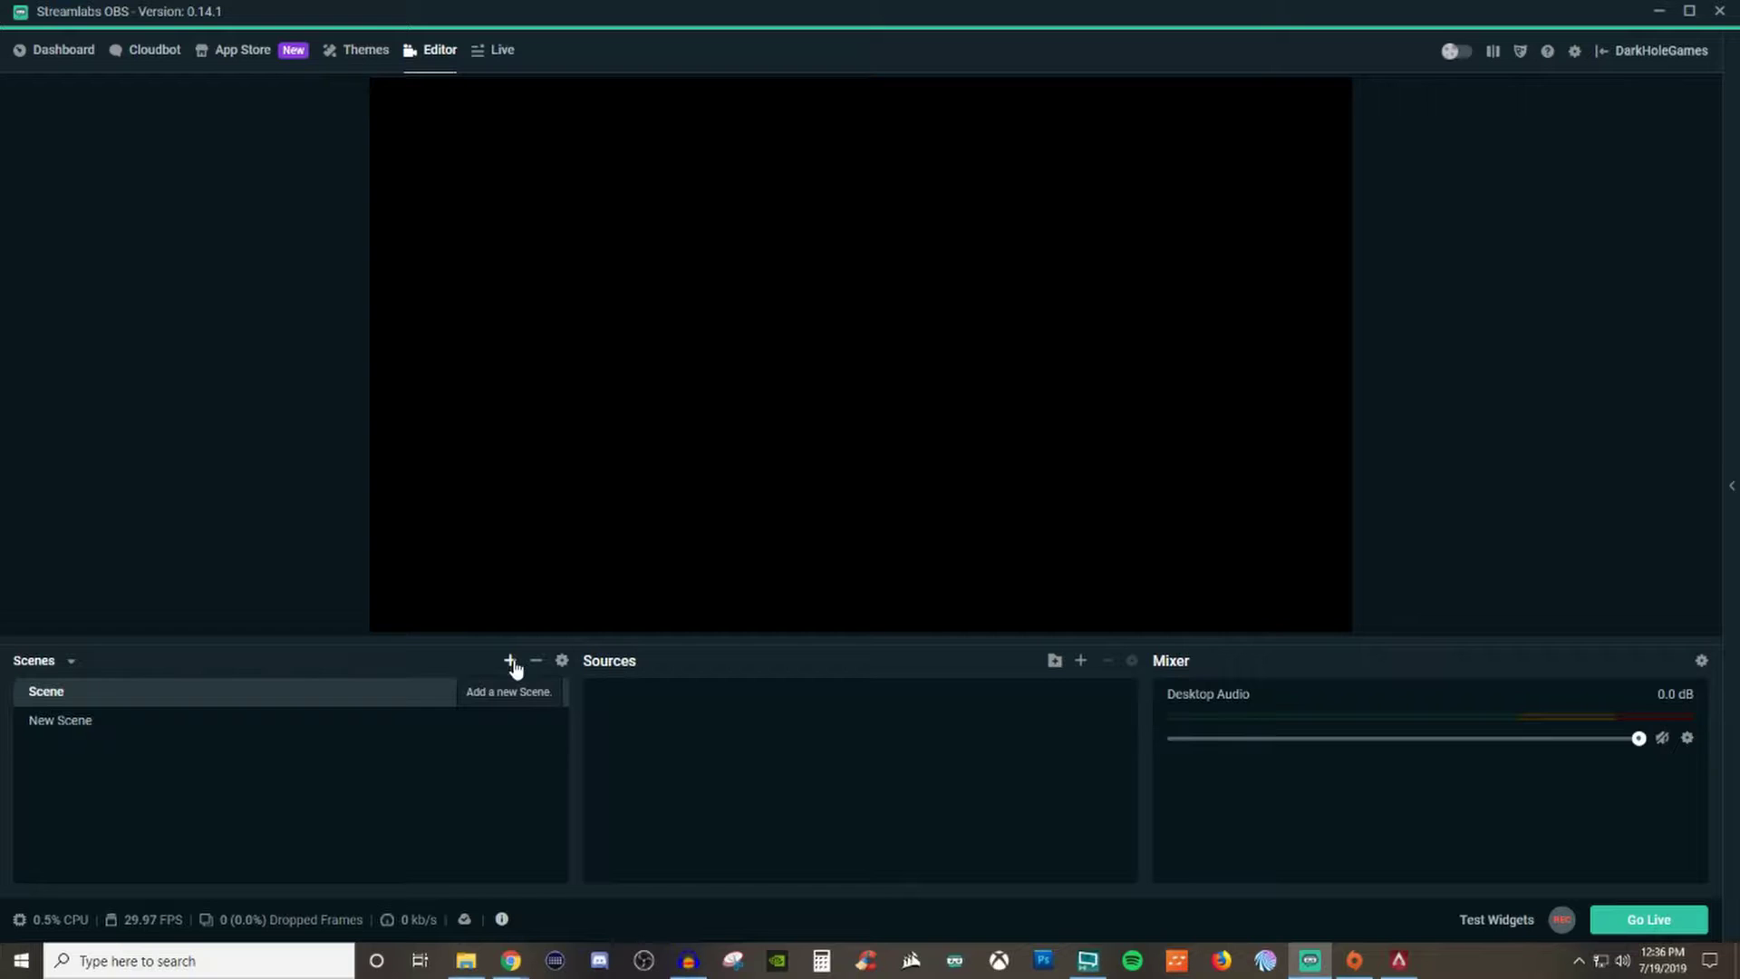
- Pick Media Source as the new source type for the Scene and continue to naming it
left_click(1081, 662)
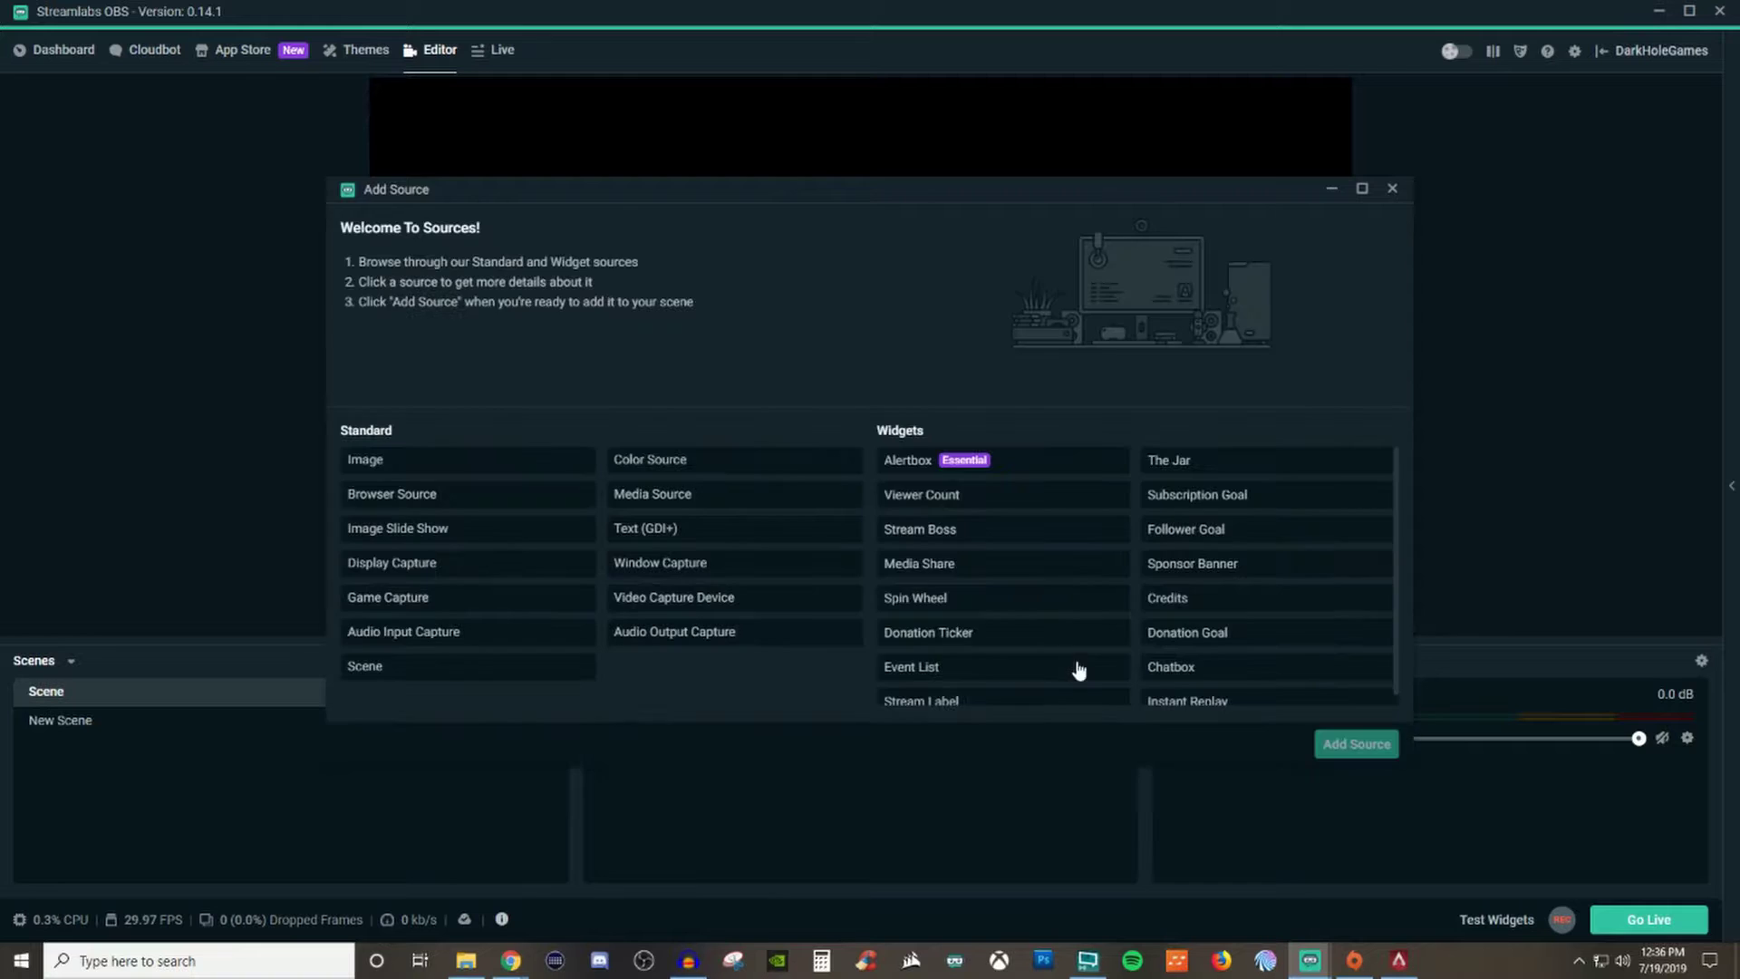
left_click(759, 494)
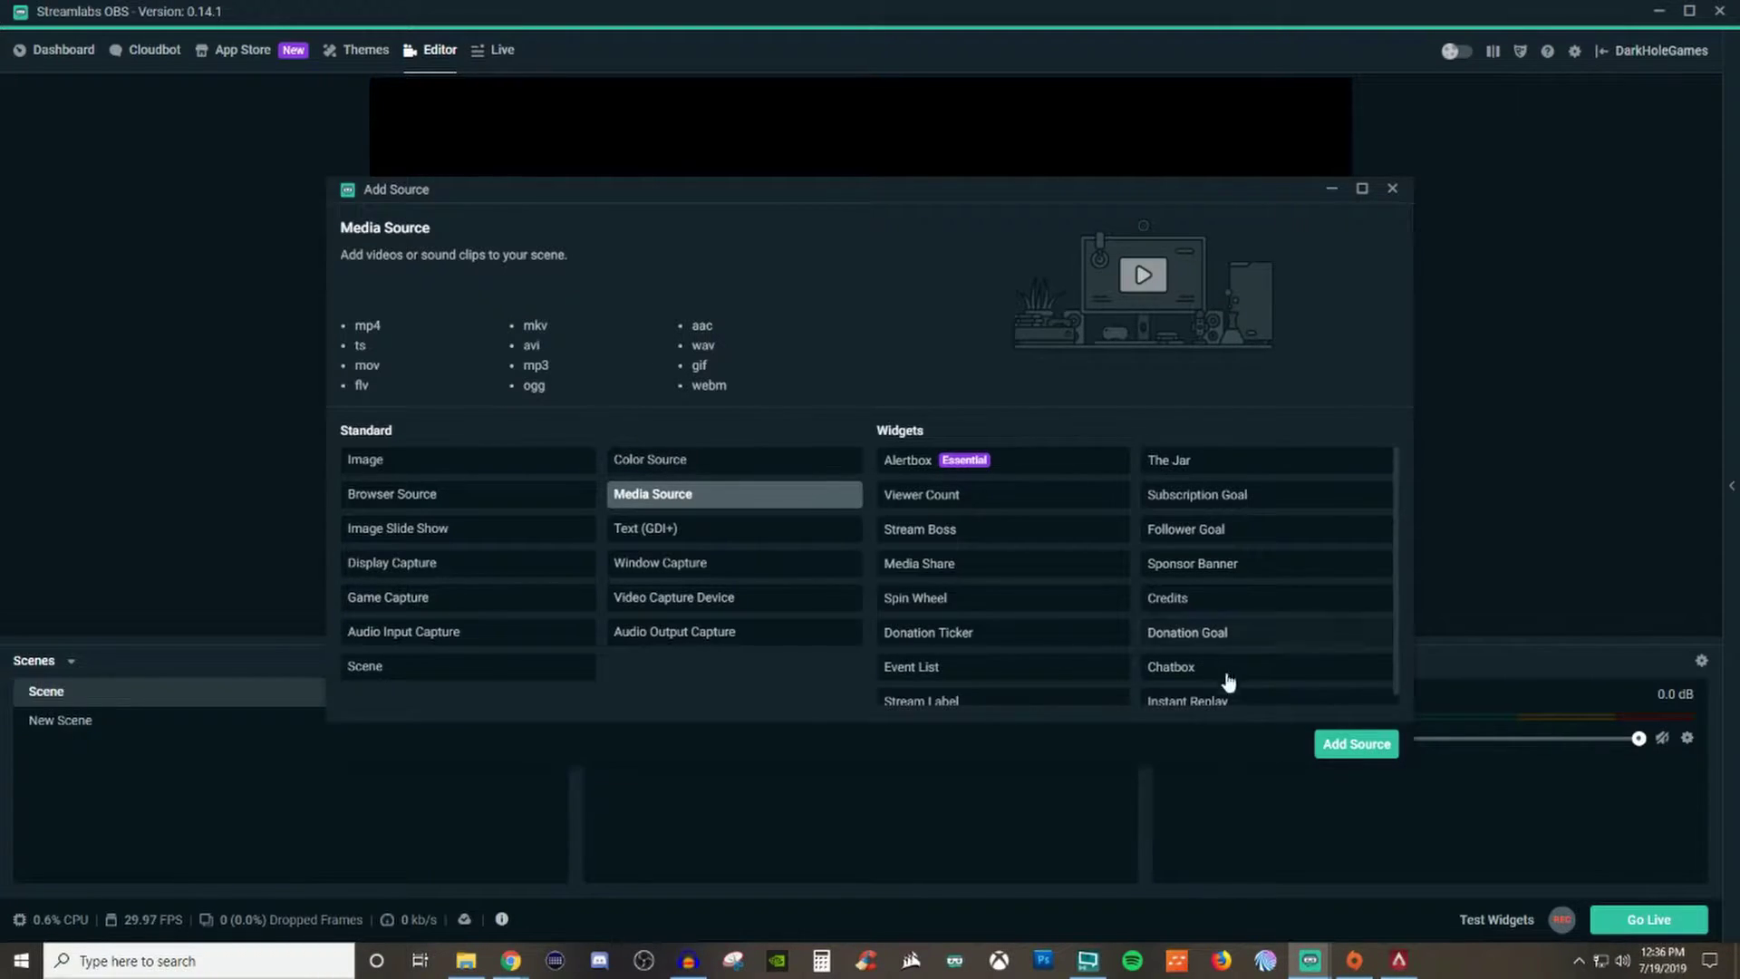
left_click(1359, 747)
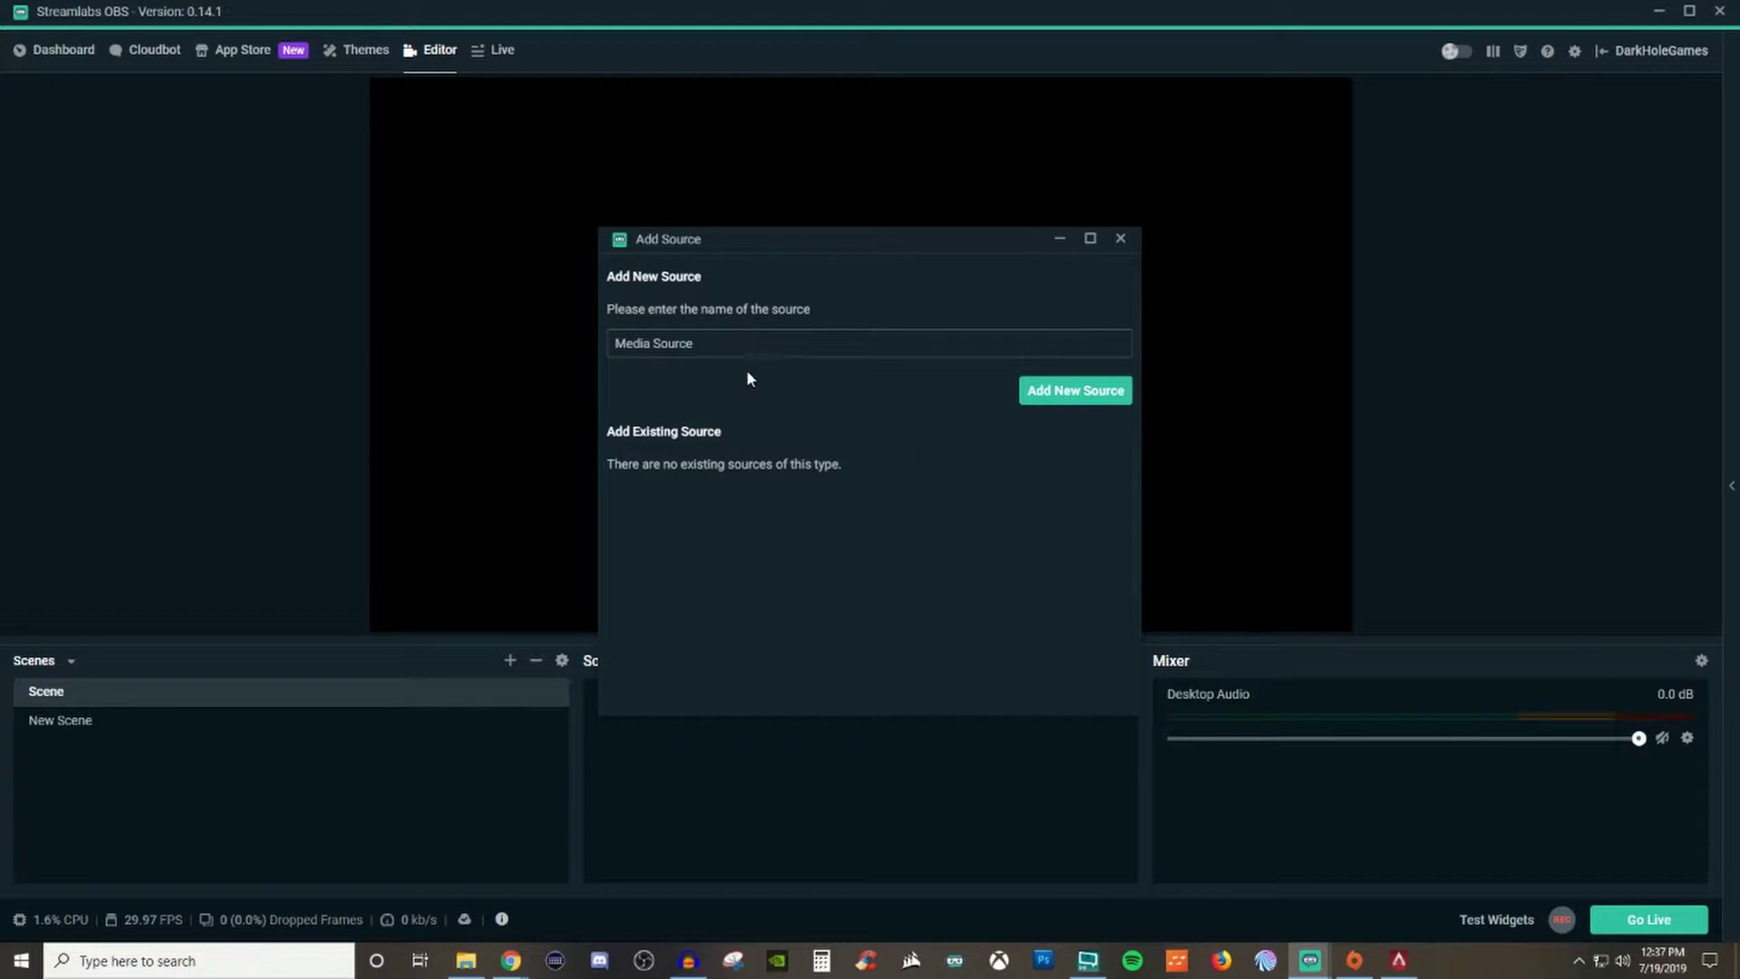
- Create the source with the default name 'Media Source', keep Local File enabled, and browse for the file
left_click(1065, 397)
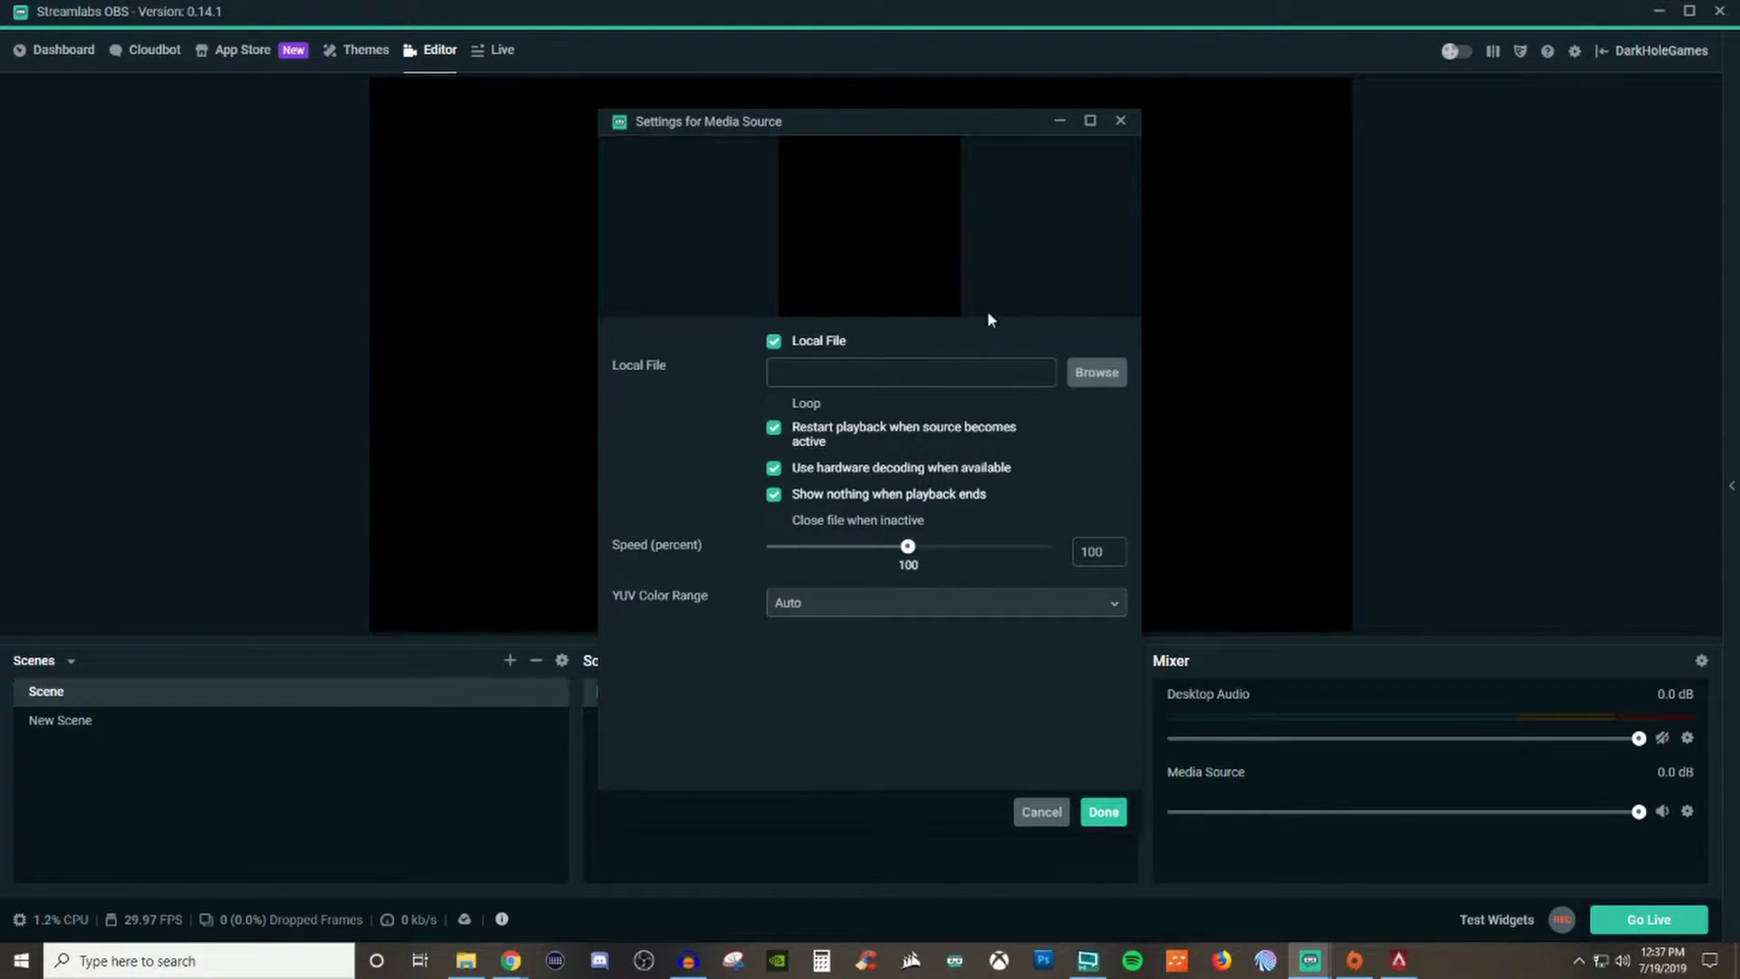
left_click(773, 342)
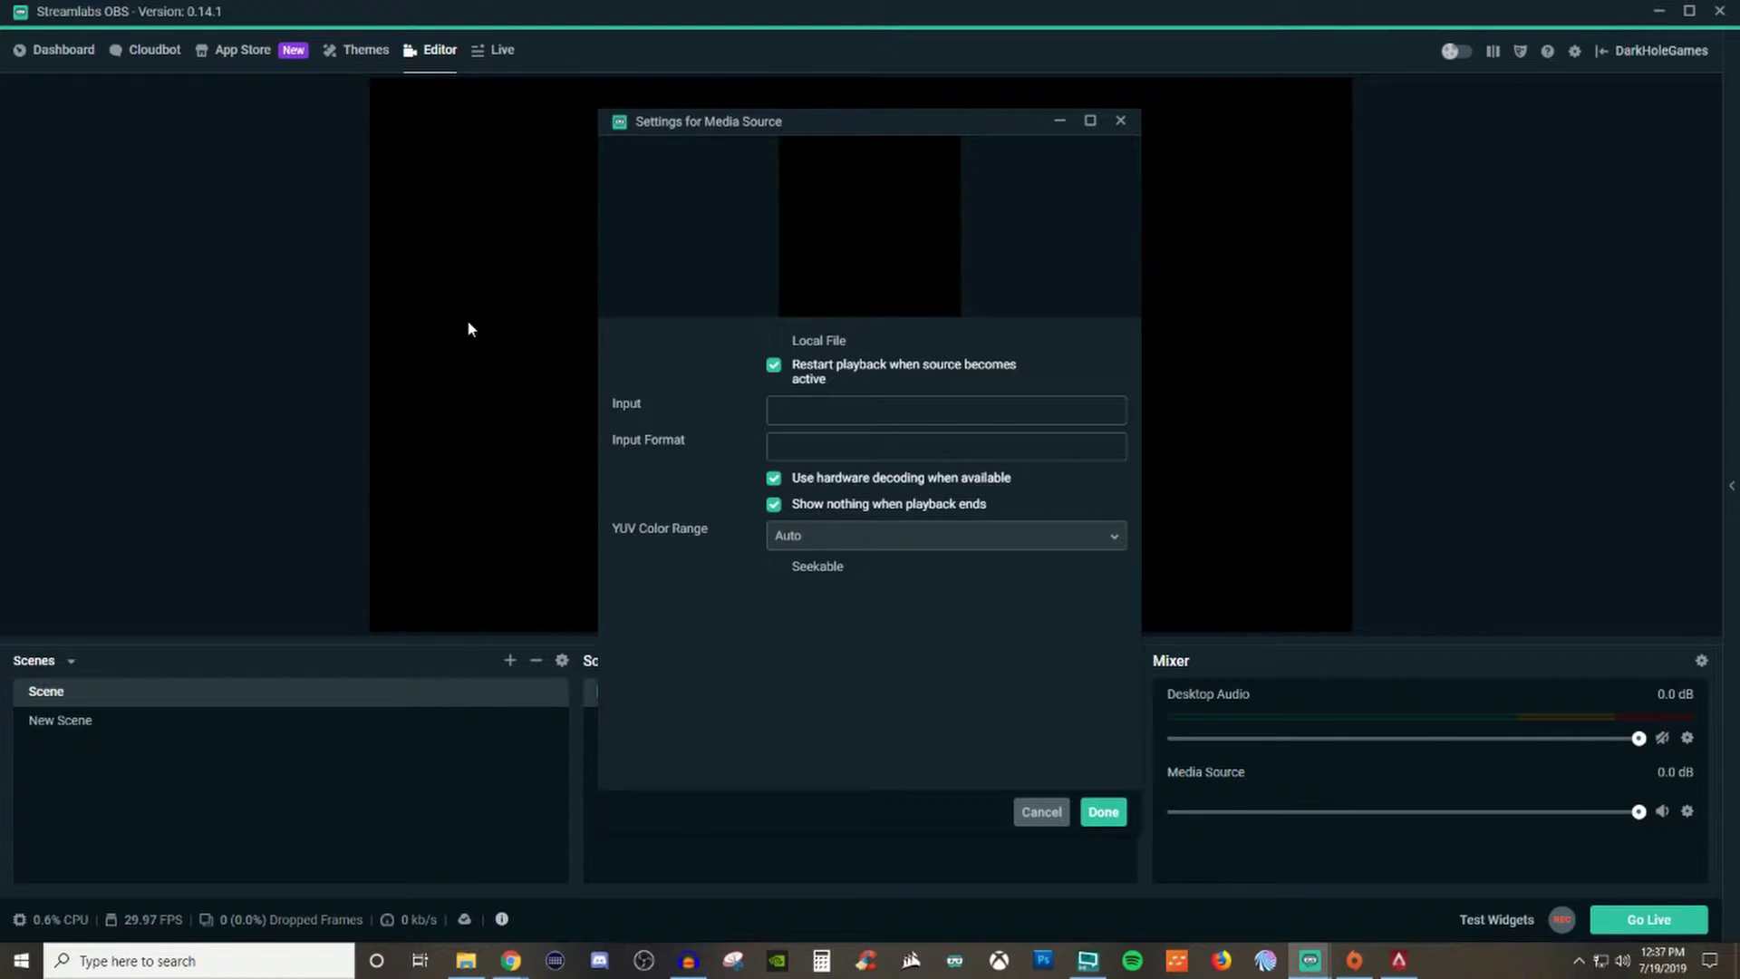
left_click(774, 345)
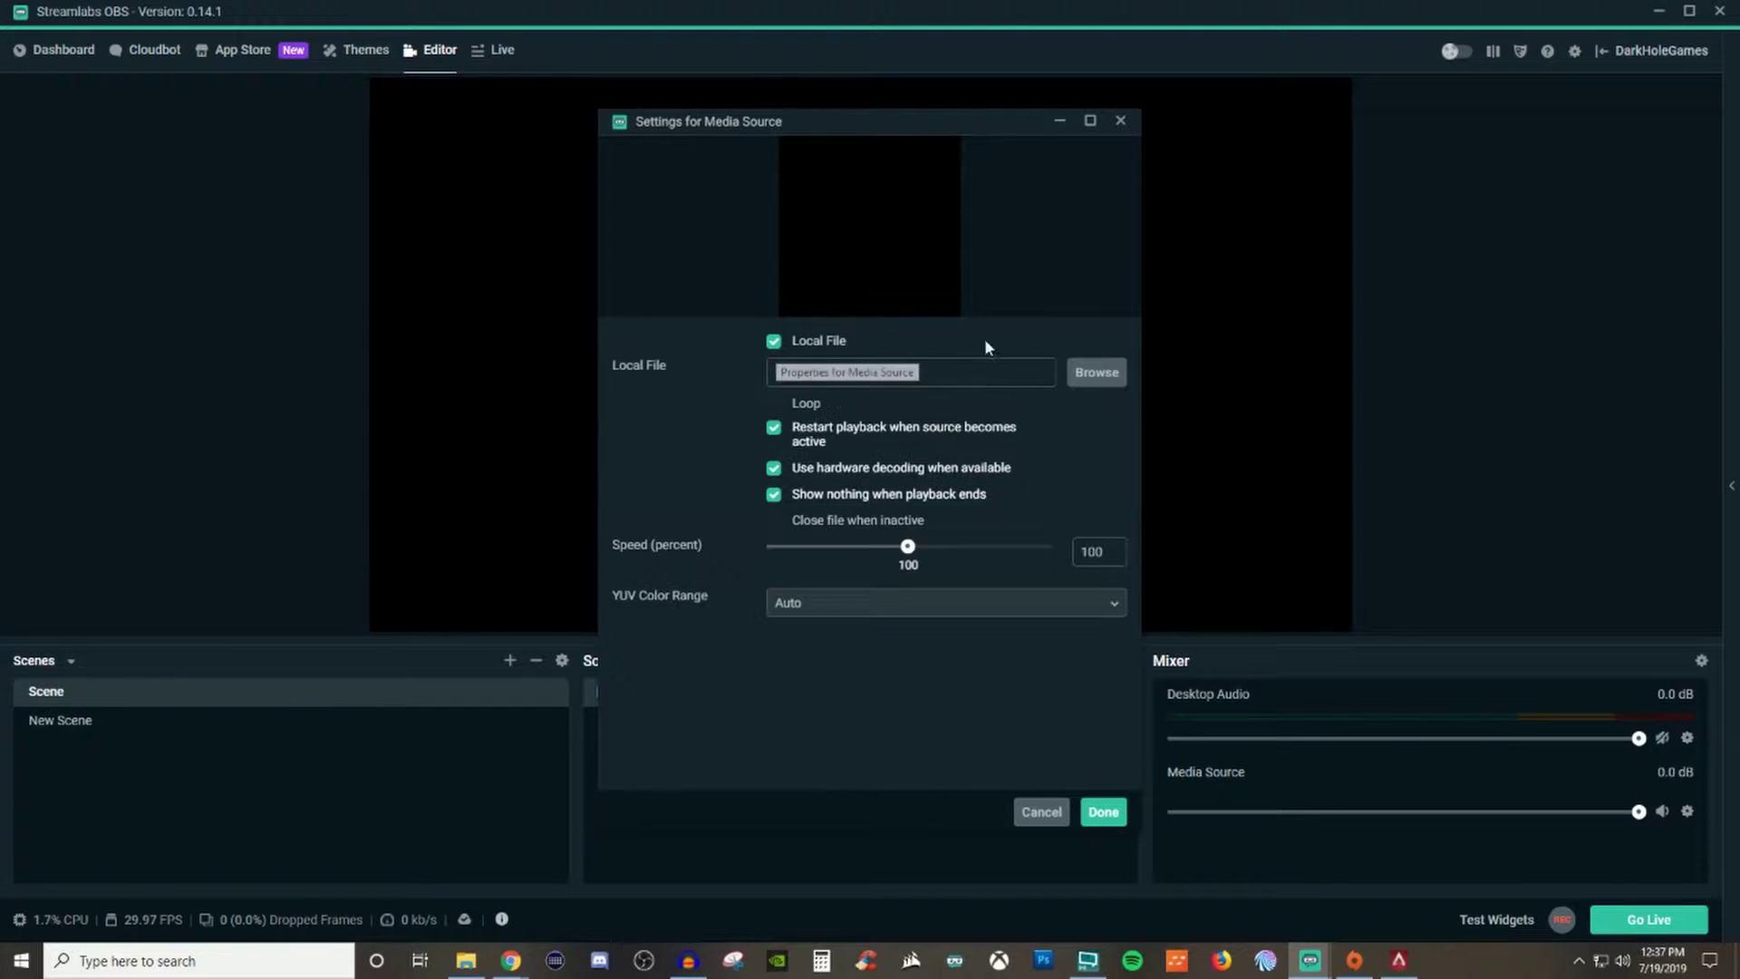
left_click(1096, 372)
- Choose the luNL GIF from the Desktop as the Media Source's file
left_click(71, 207)
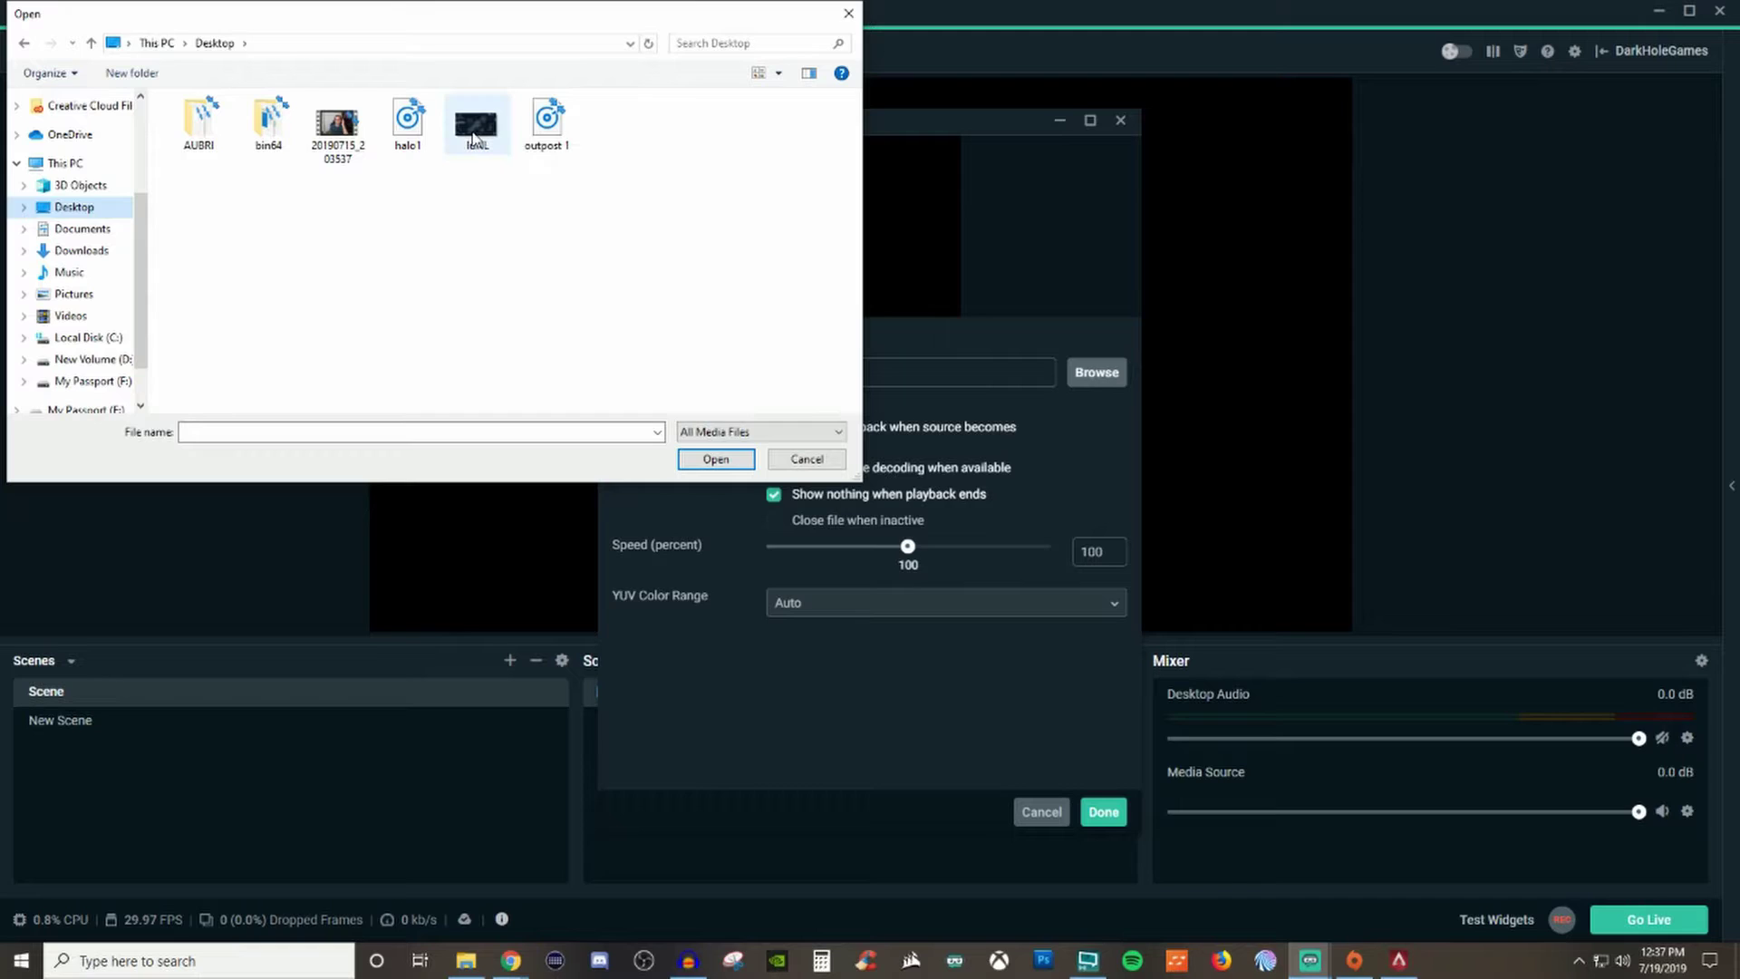
left_click(473, 134)
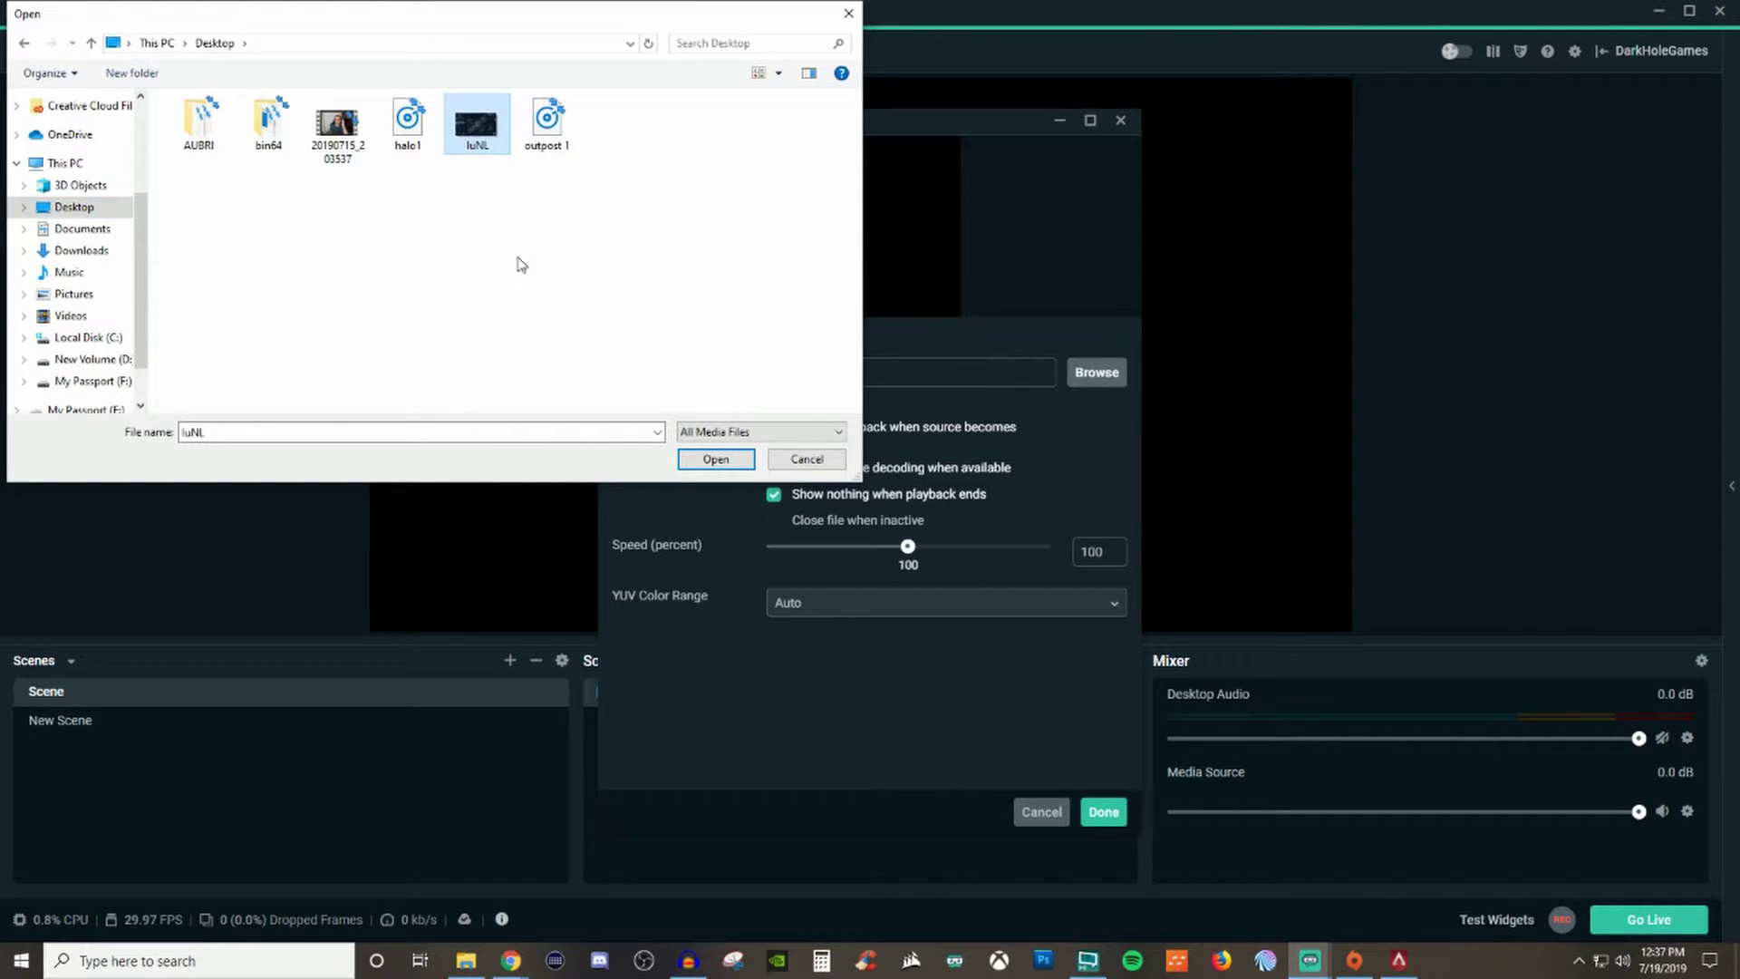
left_click(714, 458)
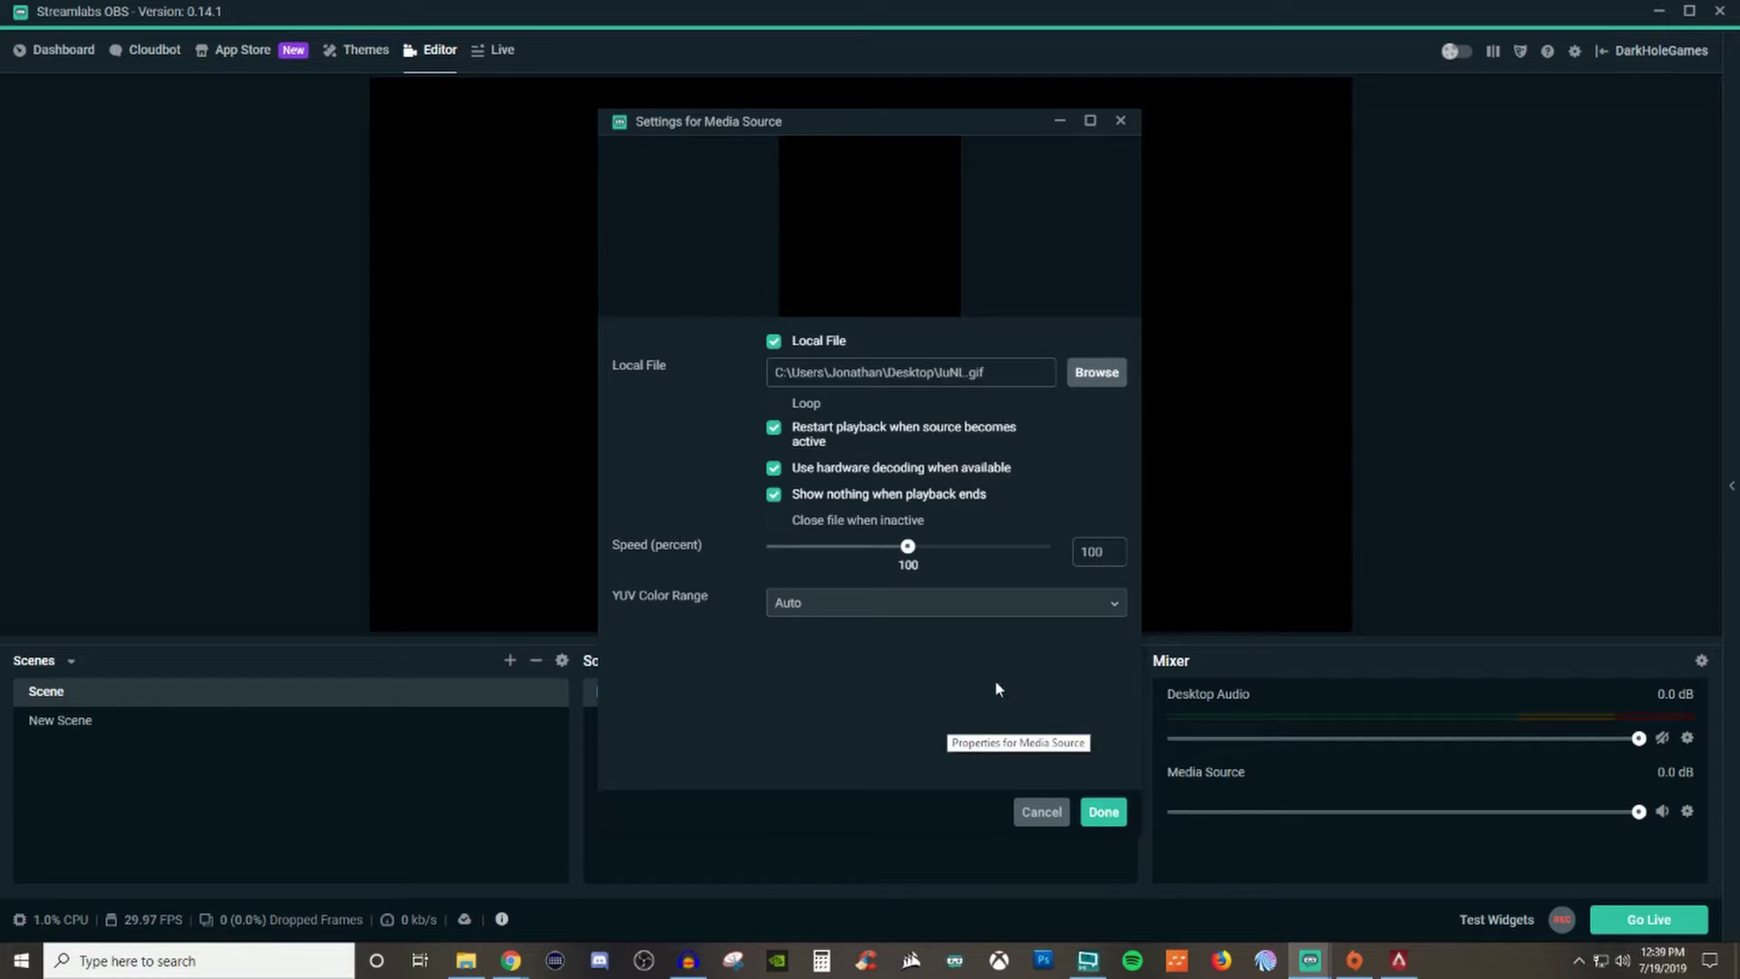
- Turn on Loop, turn off restart on activation, confirm, then enlarge the GIF across the canvas
left_click(1096, 619)
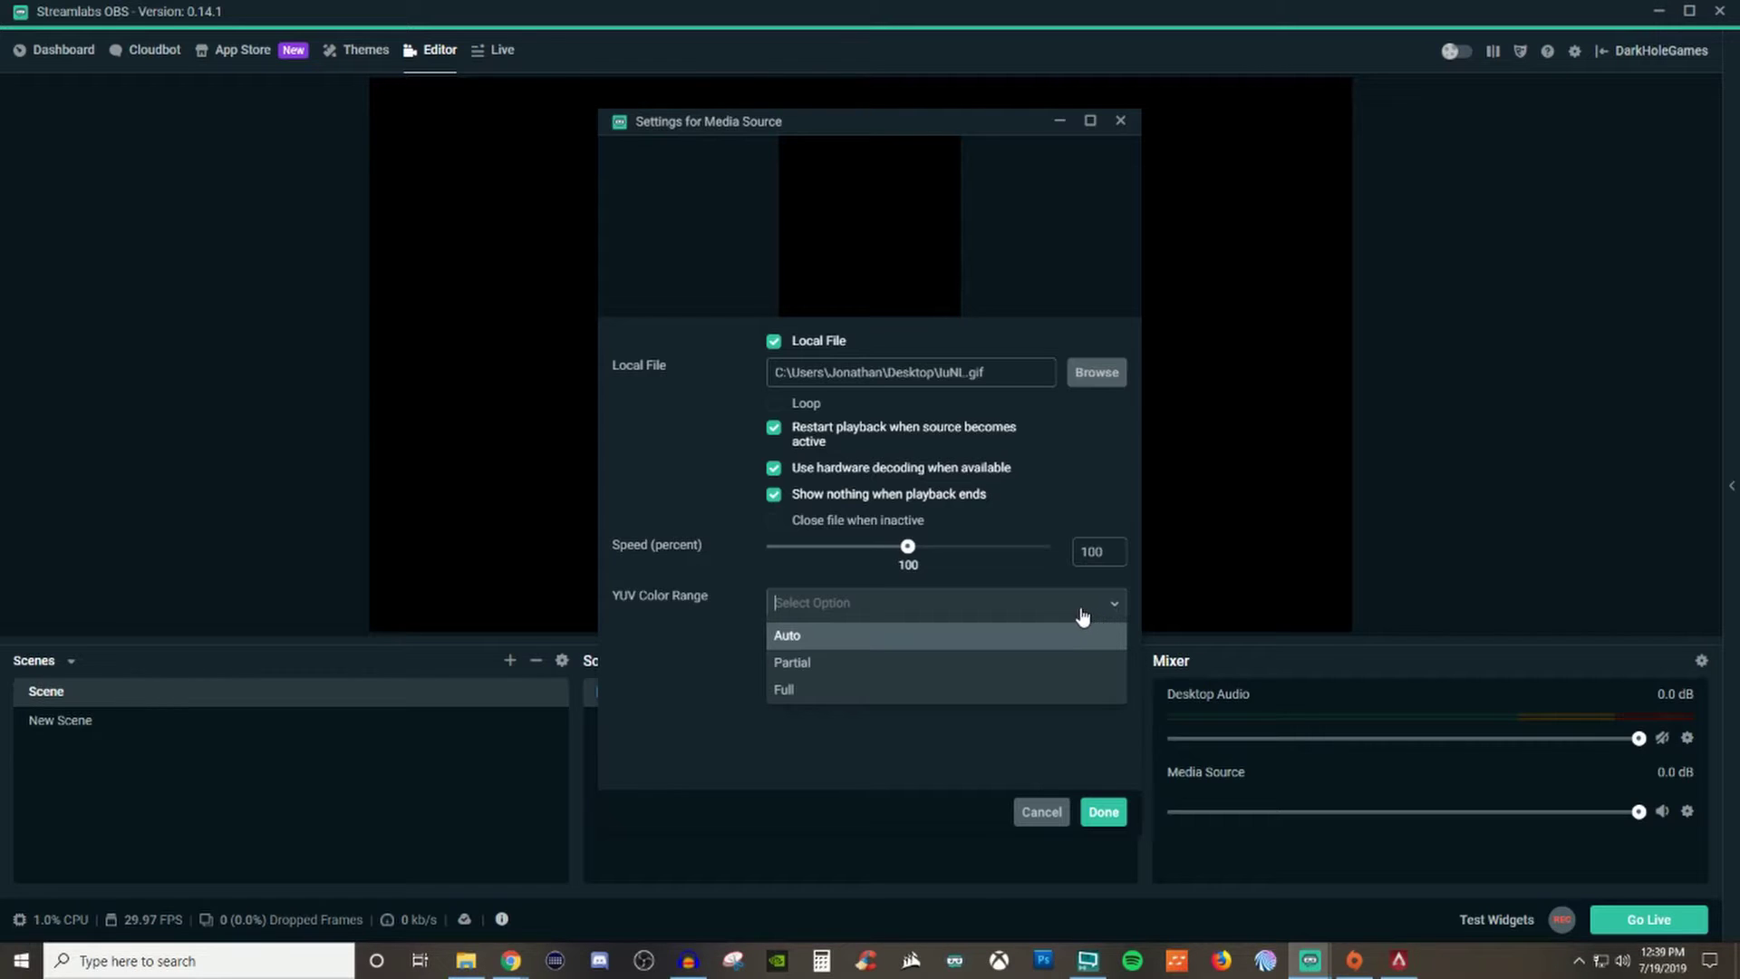
left_click(772, 403)
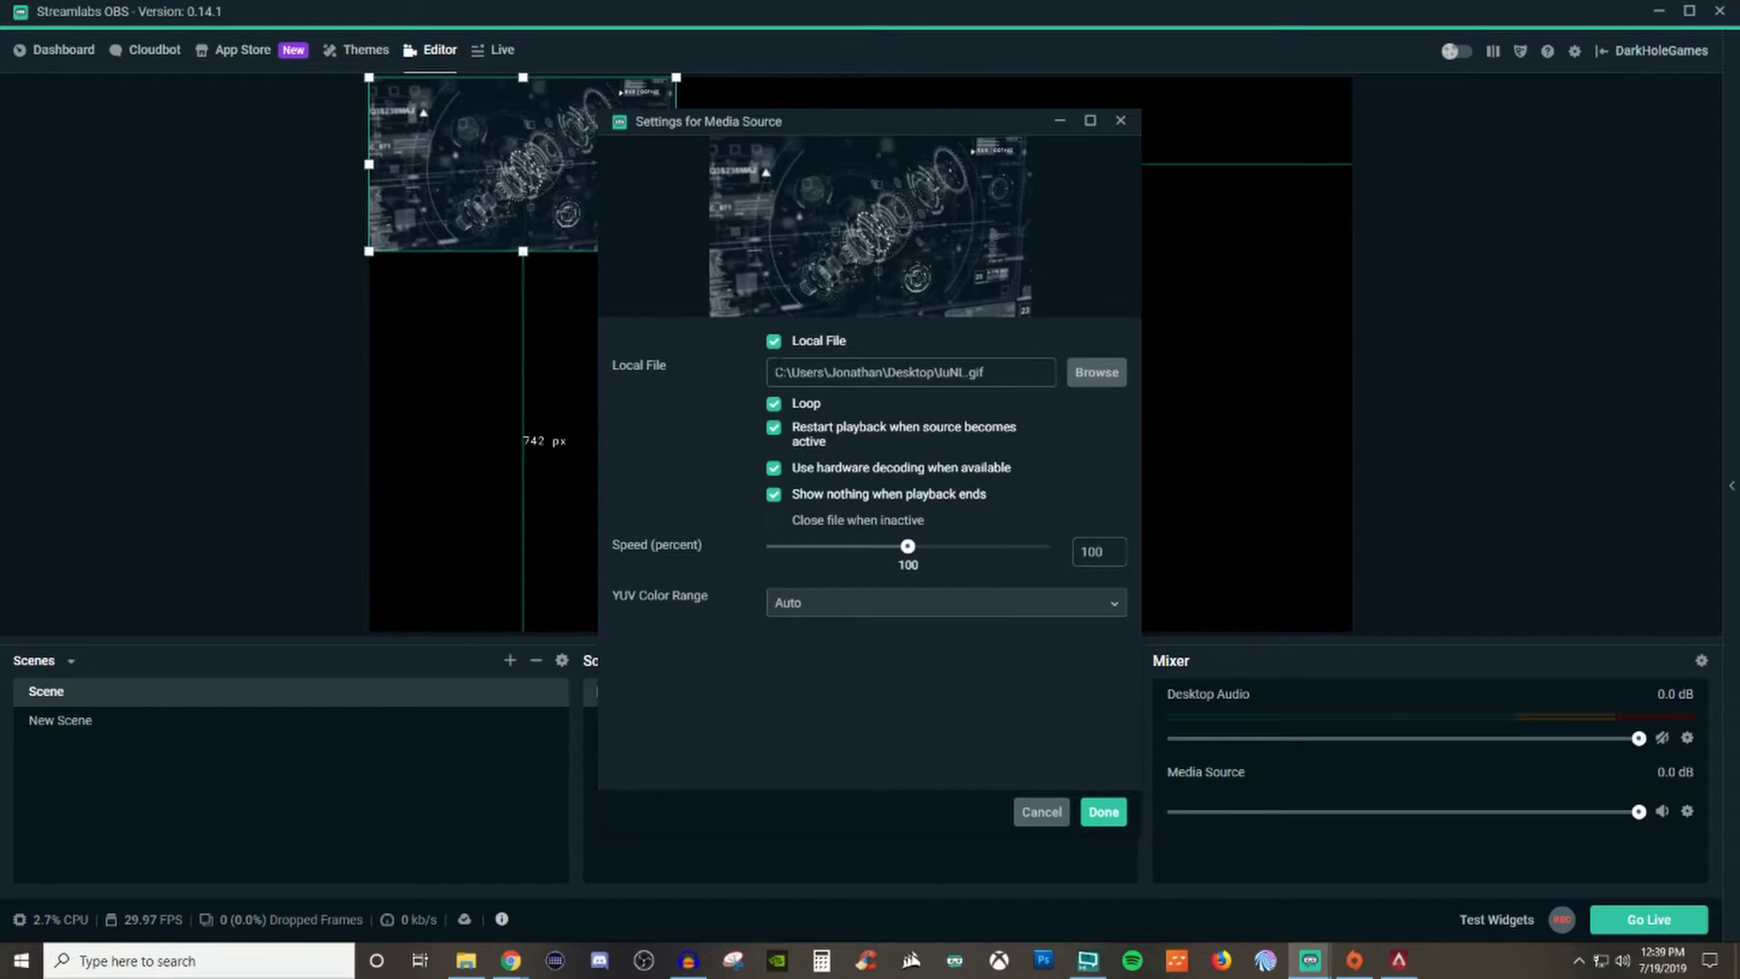
left_click(776, 429)
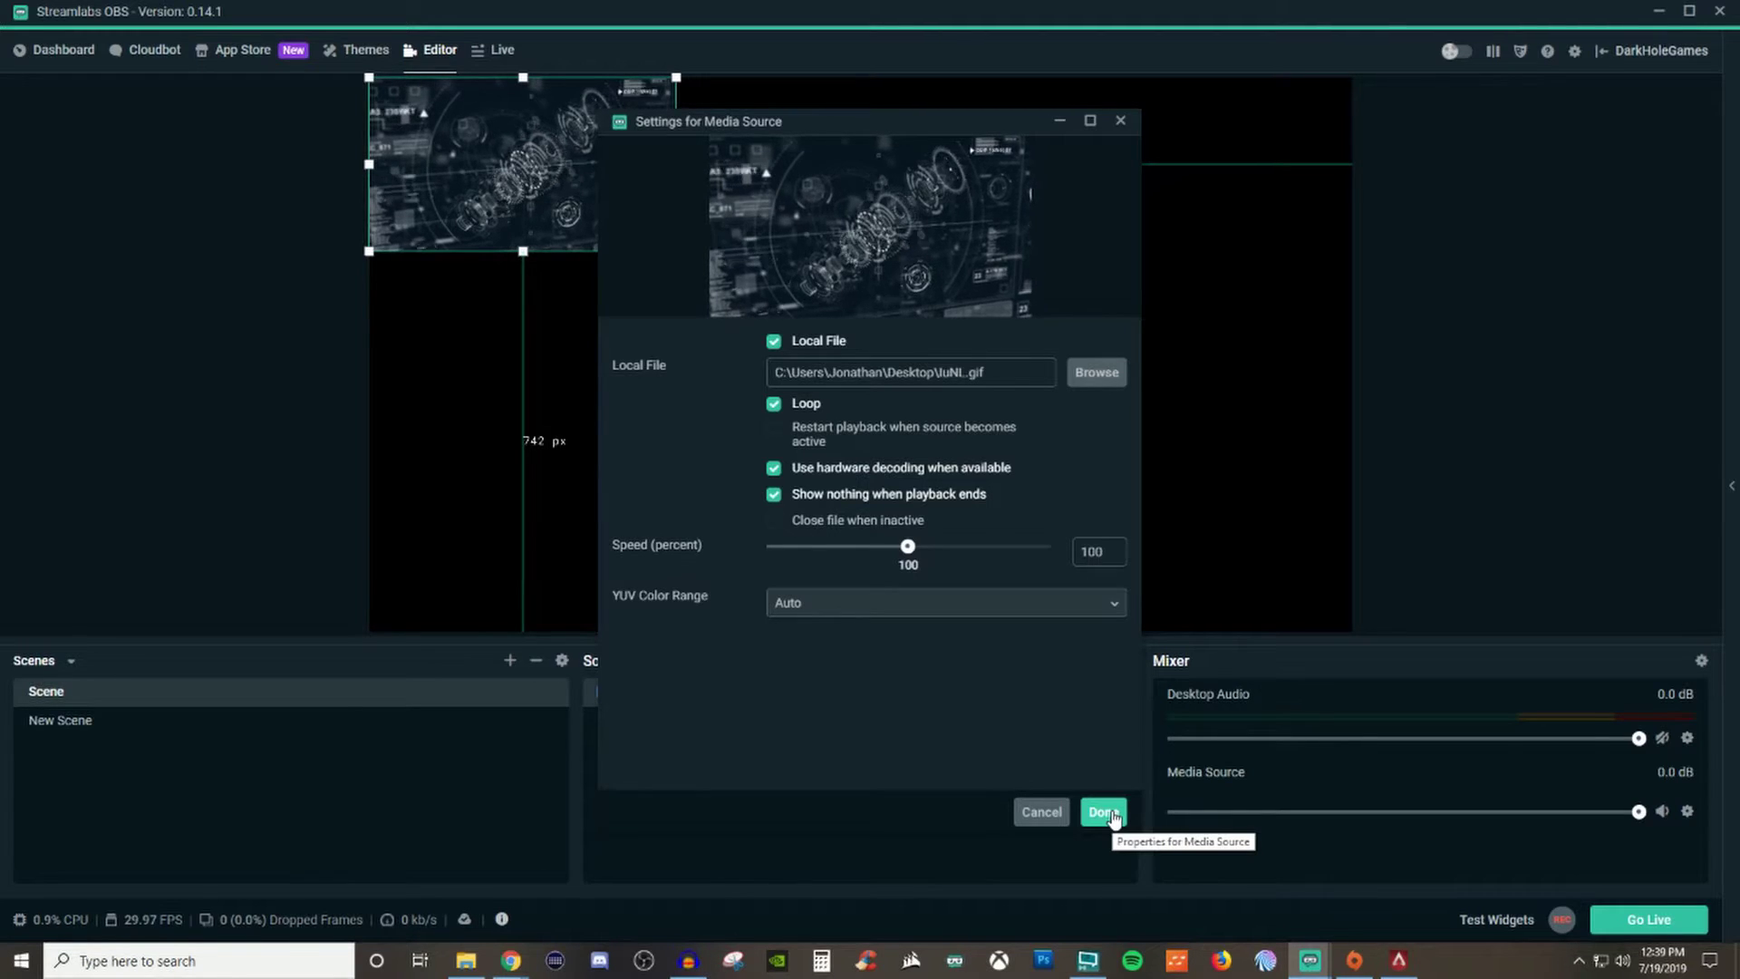
left_click(1113, 814)
left_click_drag(677, 252, 1187, 538)
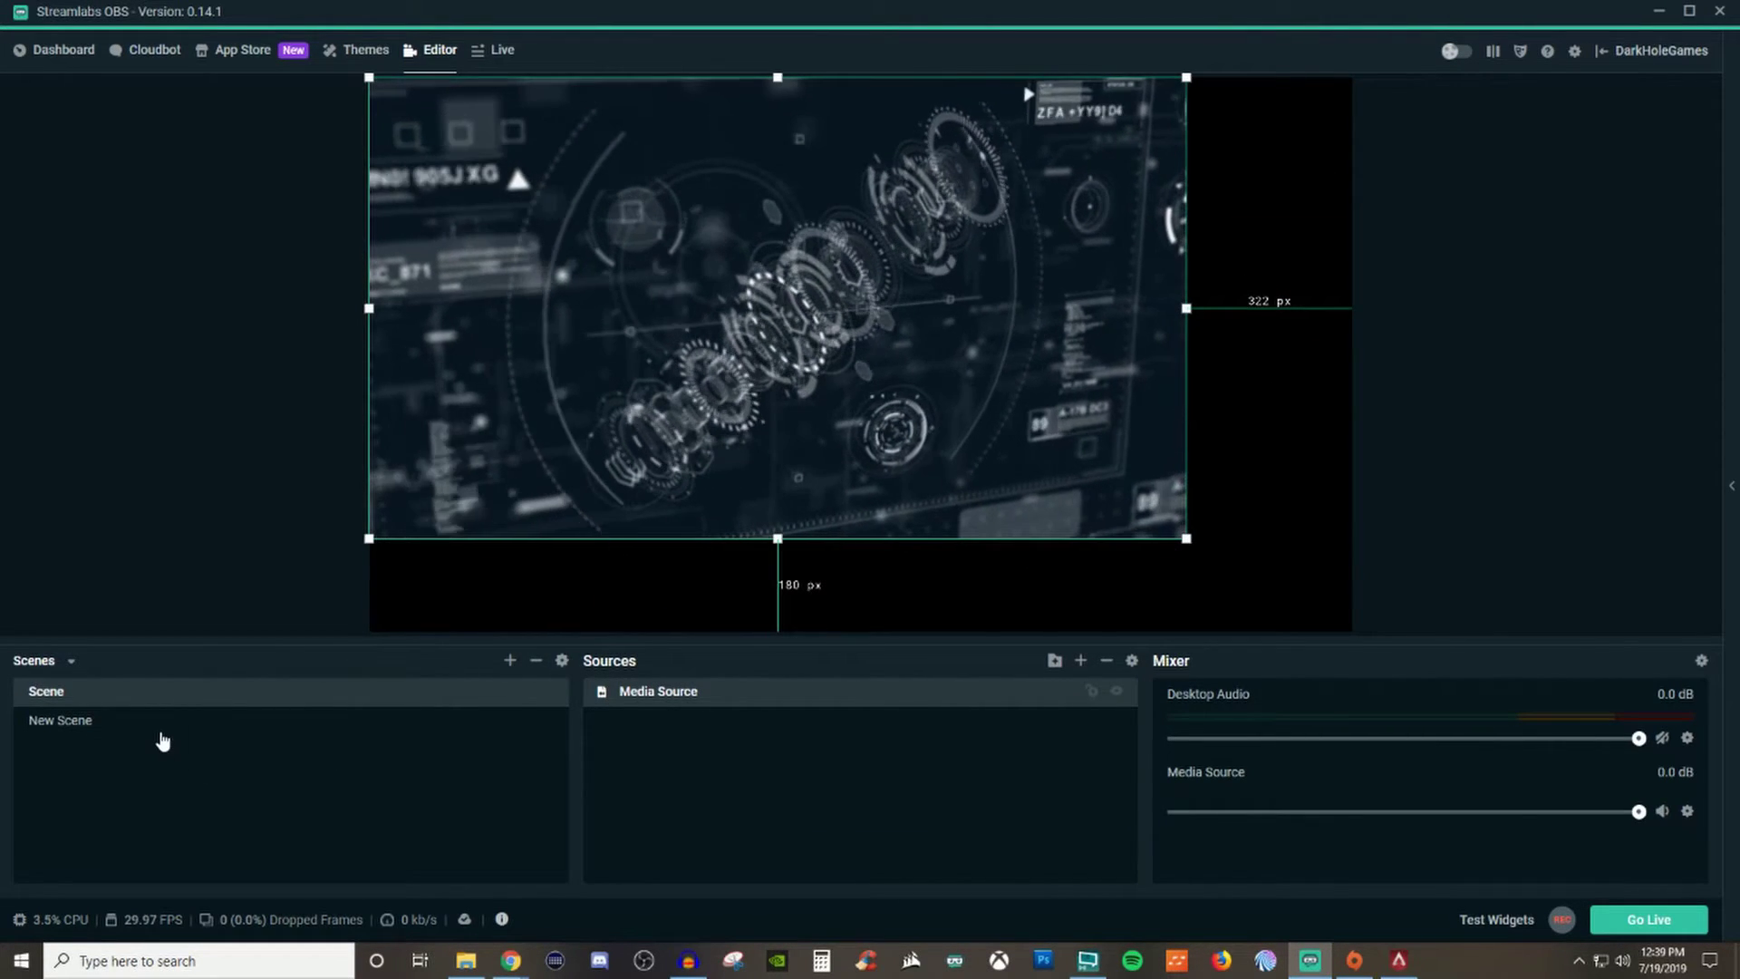
- Switch twice between Scene and New Scene with its helmet image to compare them
left_click(79, 723)
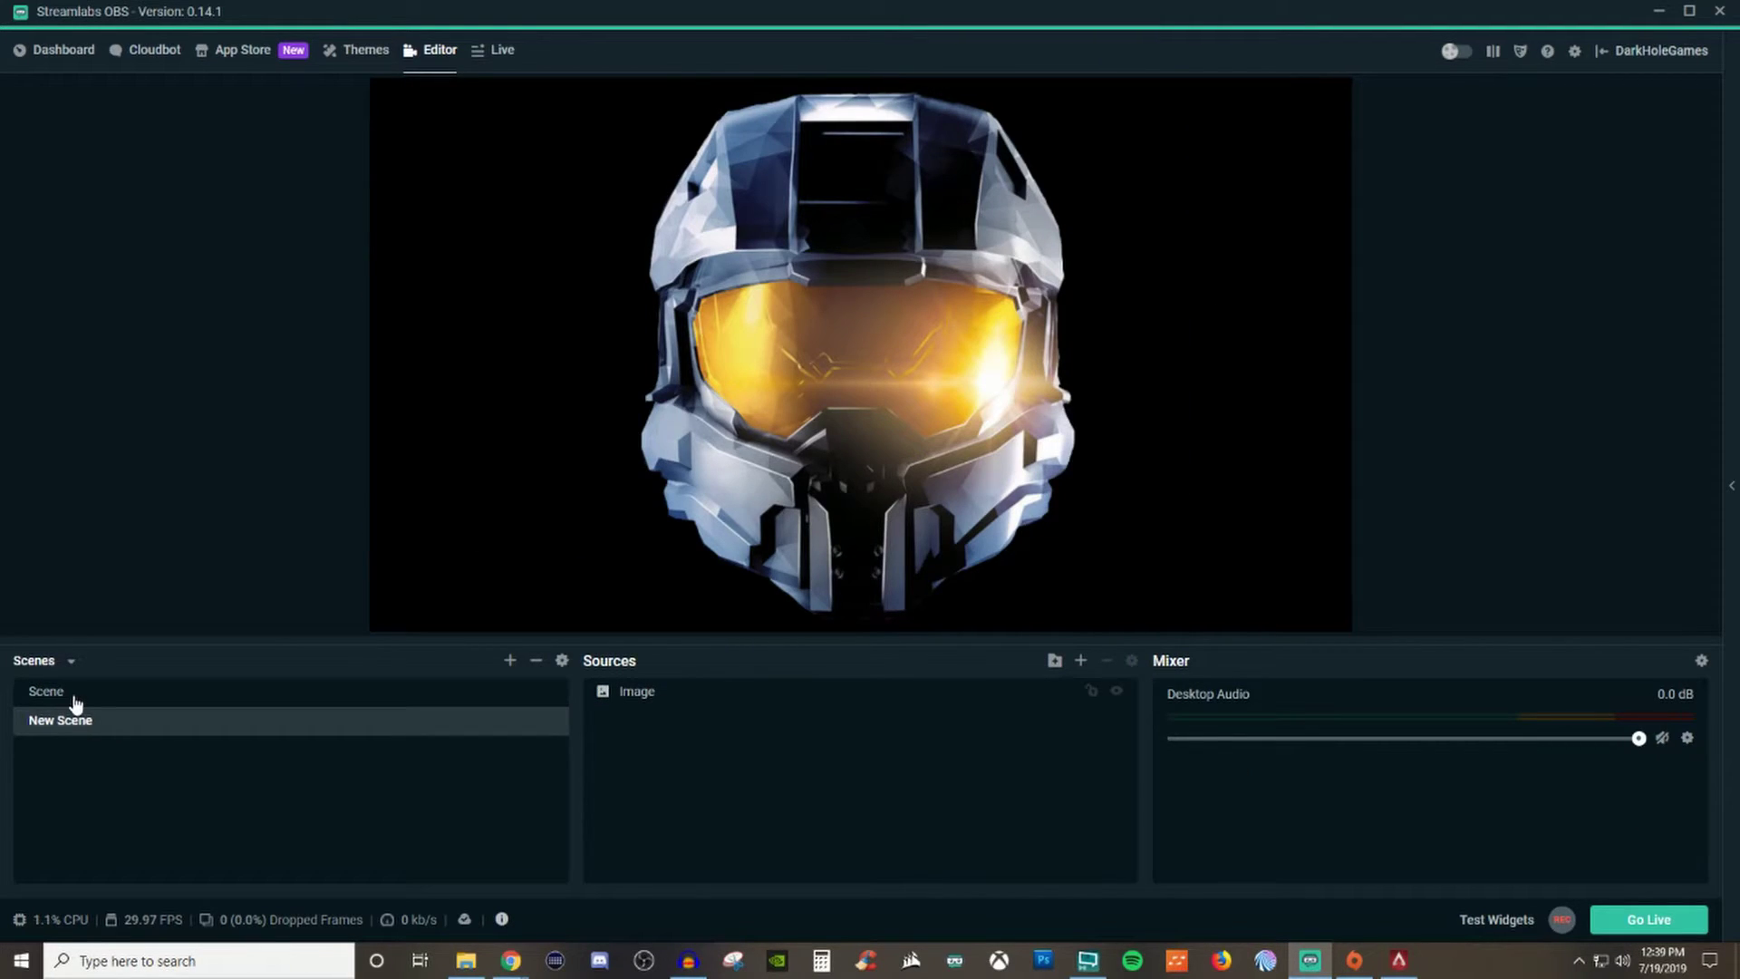
left_click(76, 704)
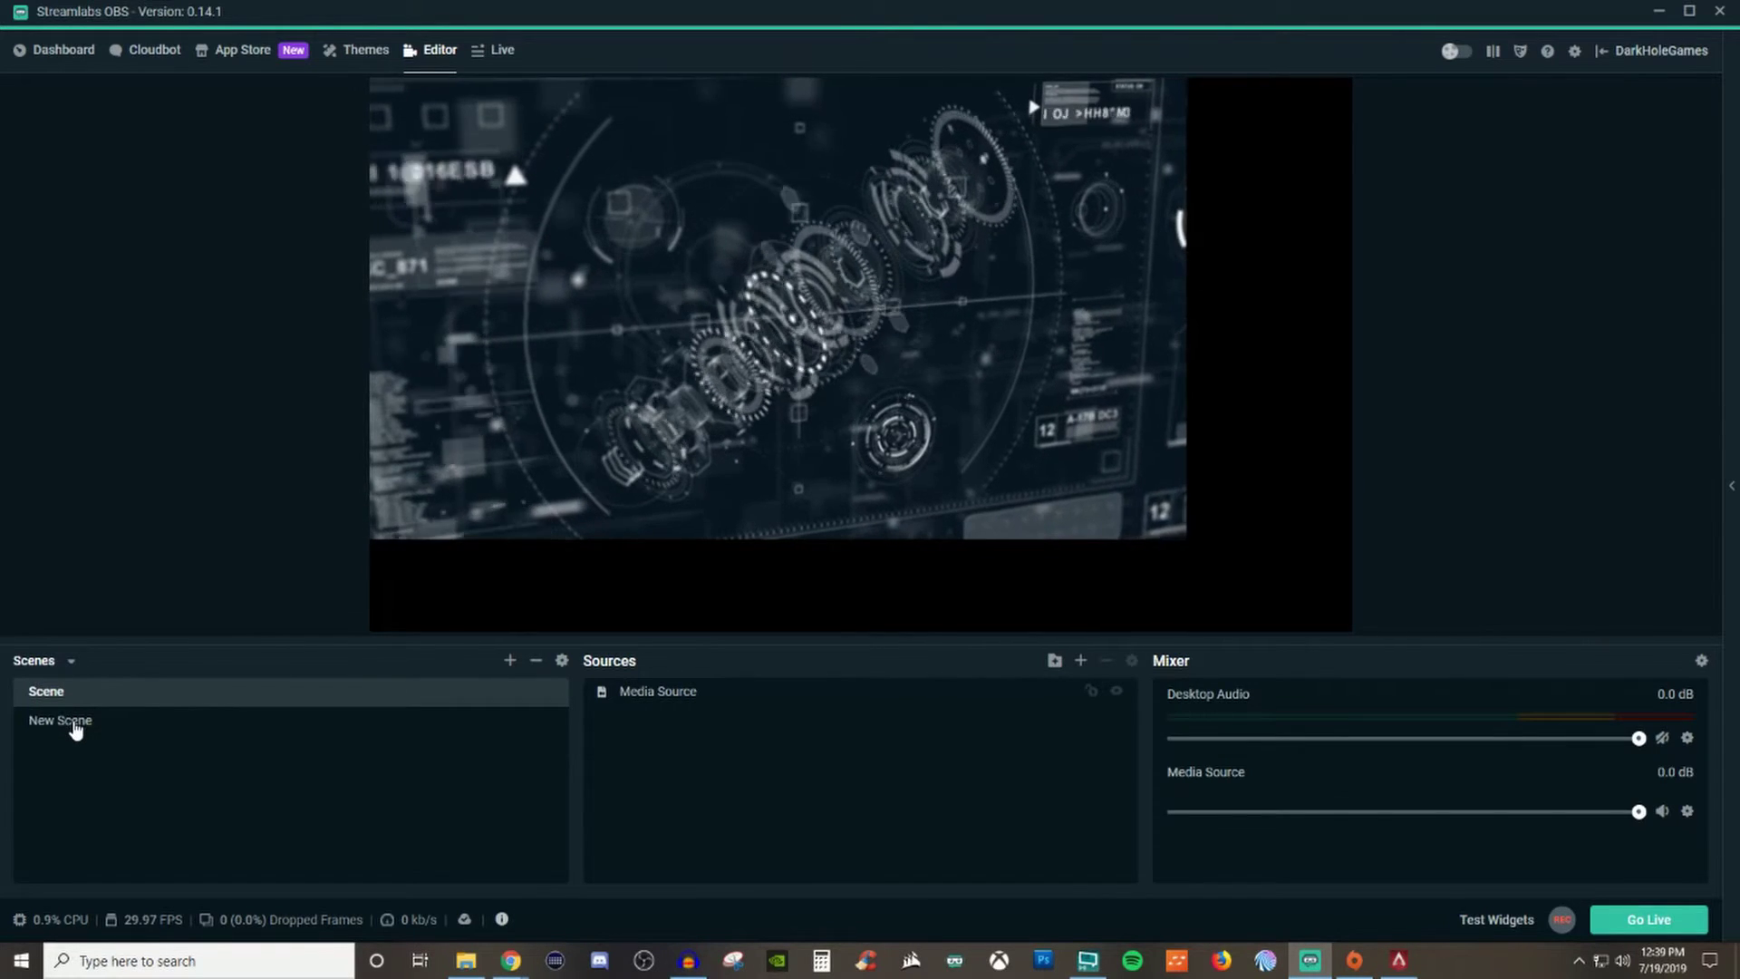
left_click(76, 722)
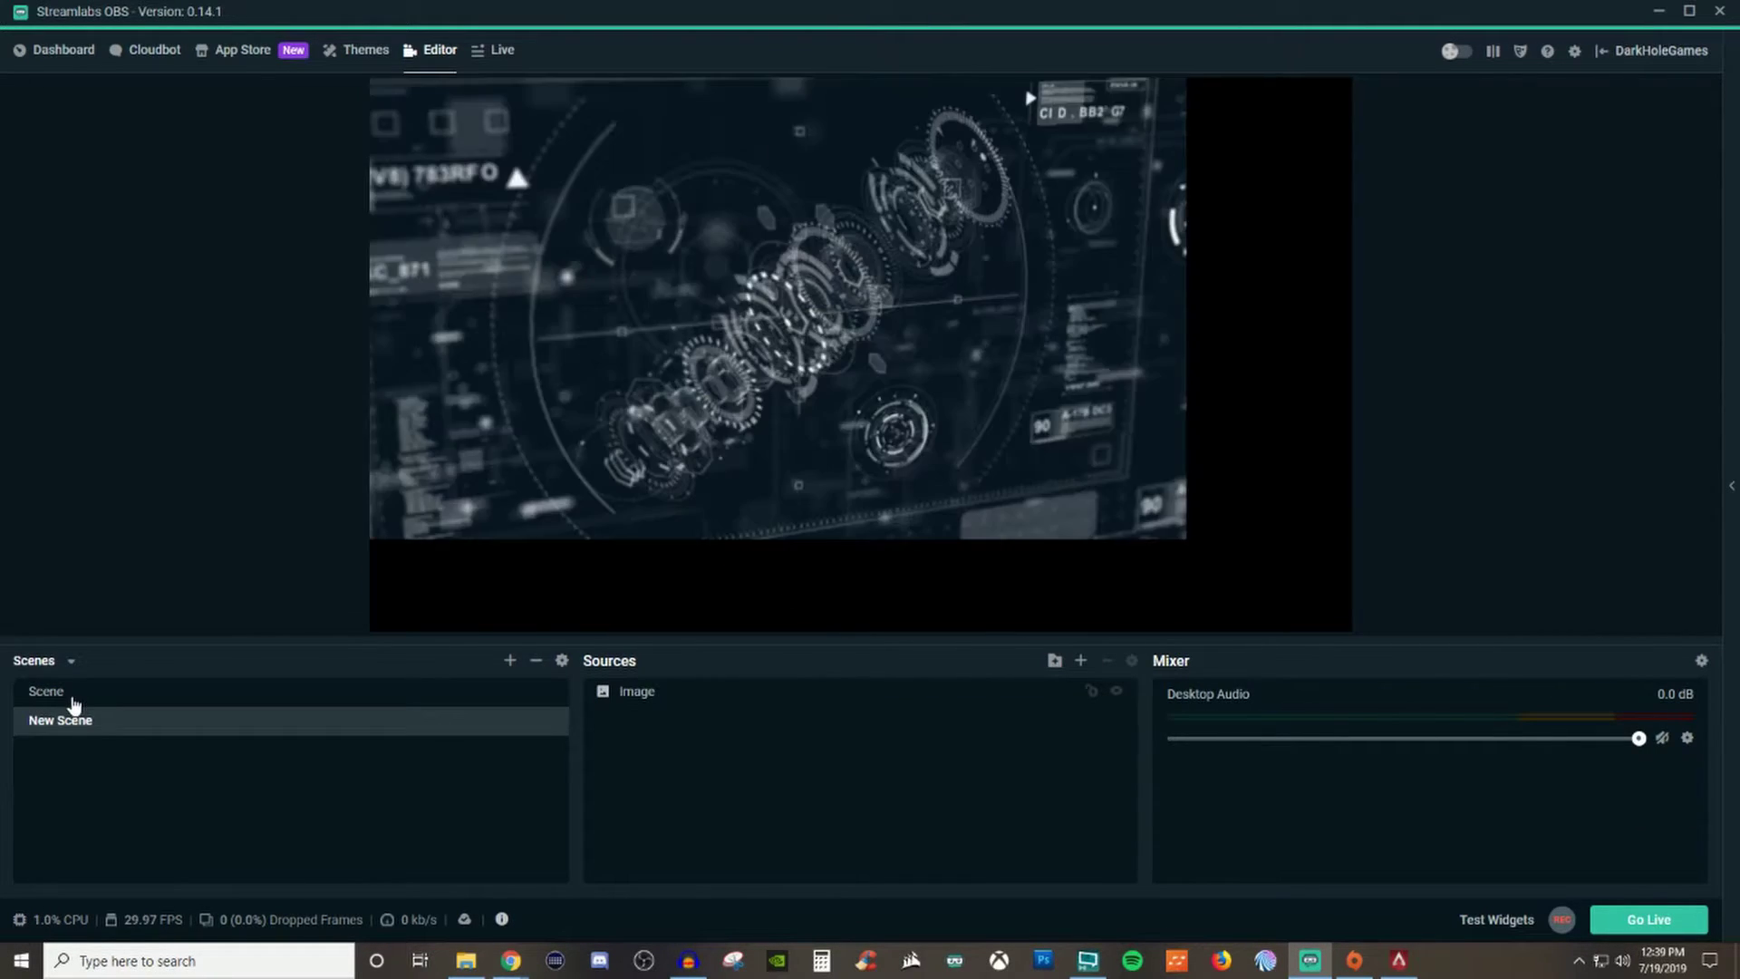
left_click(72, 703)
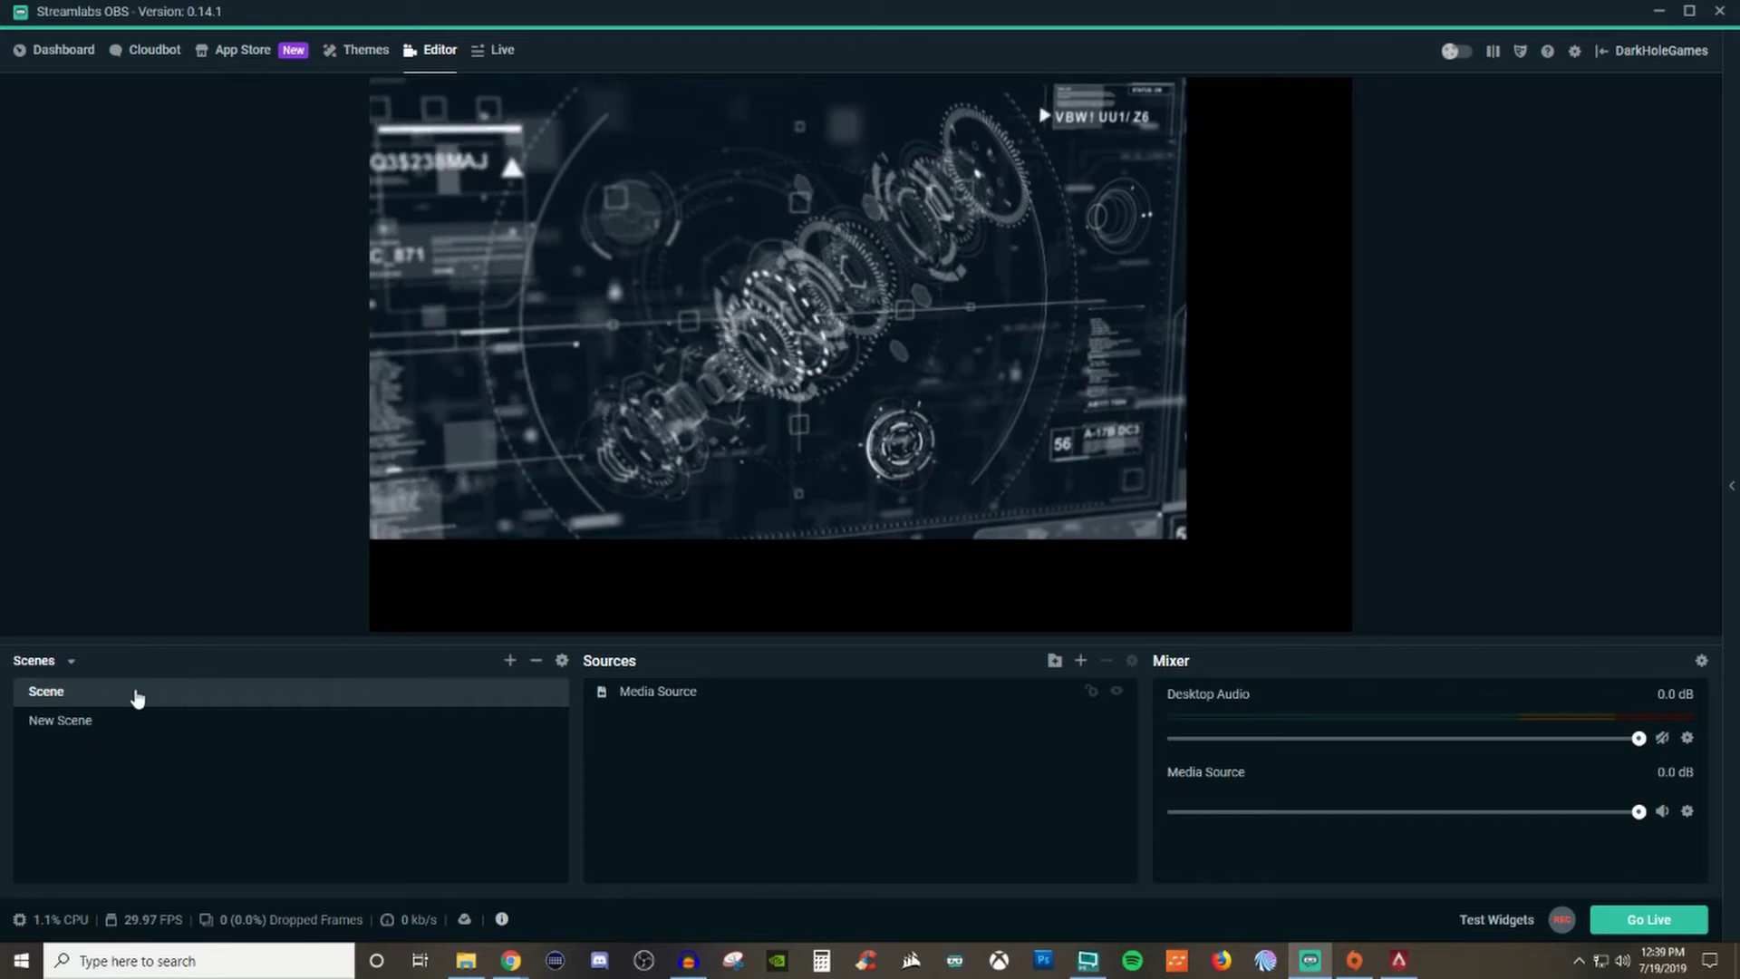
left_click(668, 703)
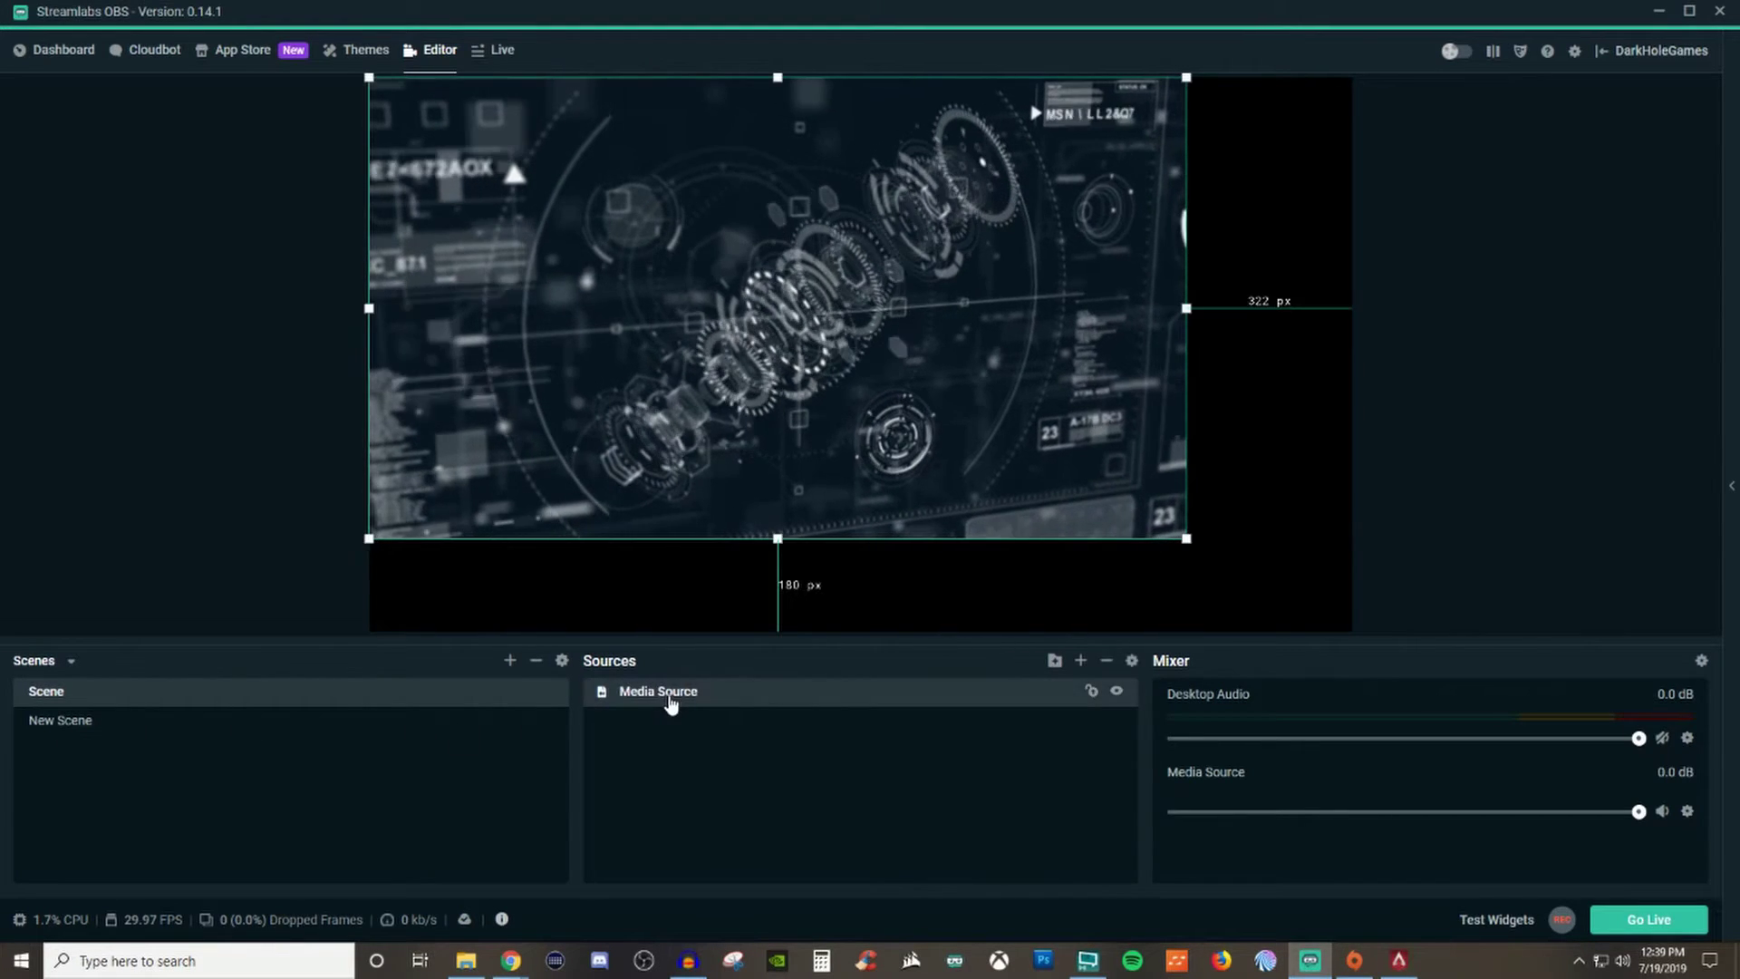
right_click(668, 703)
left_click(717, 650)
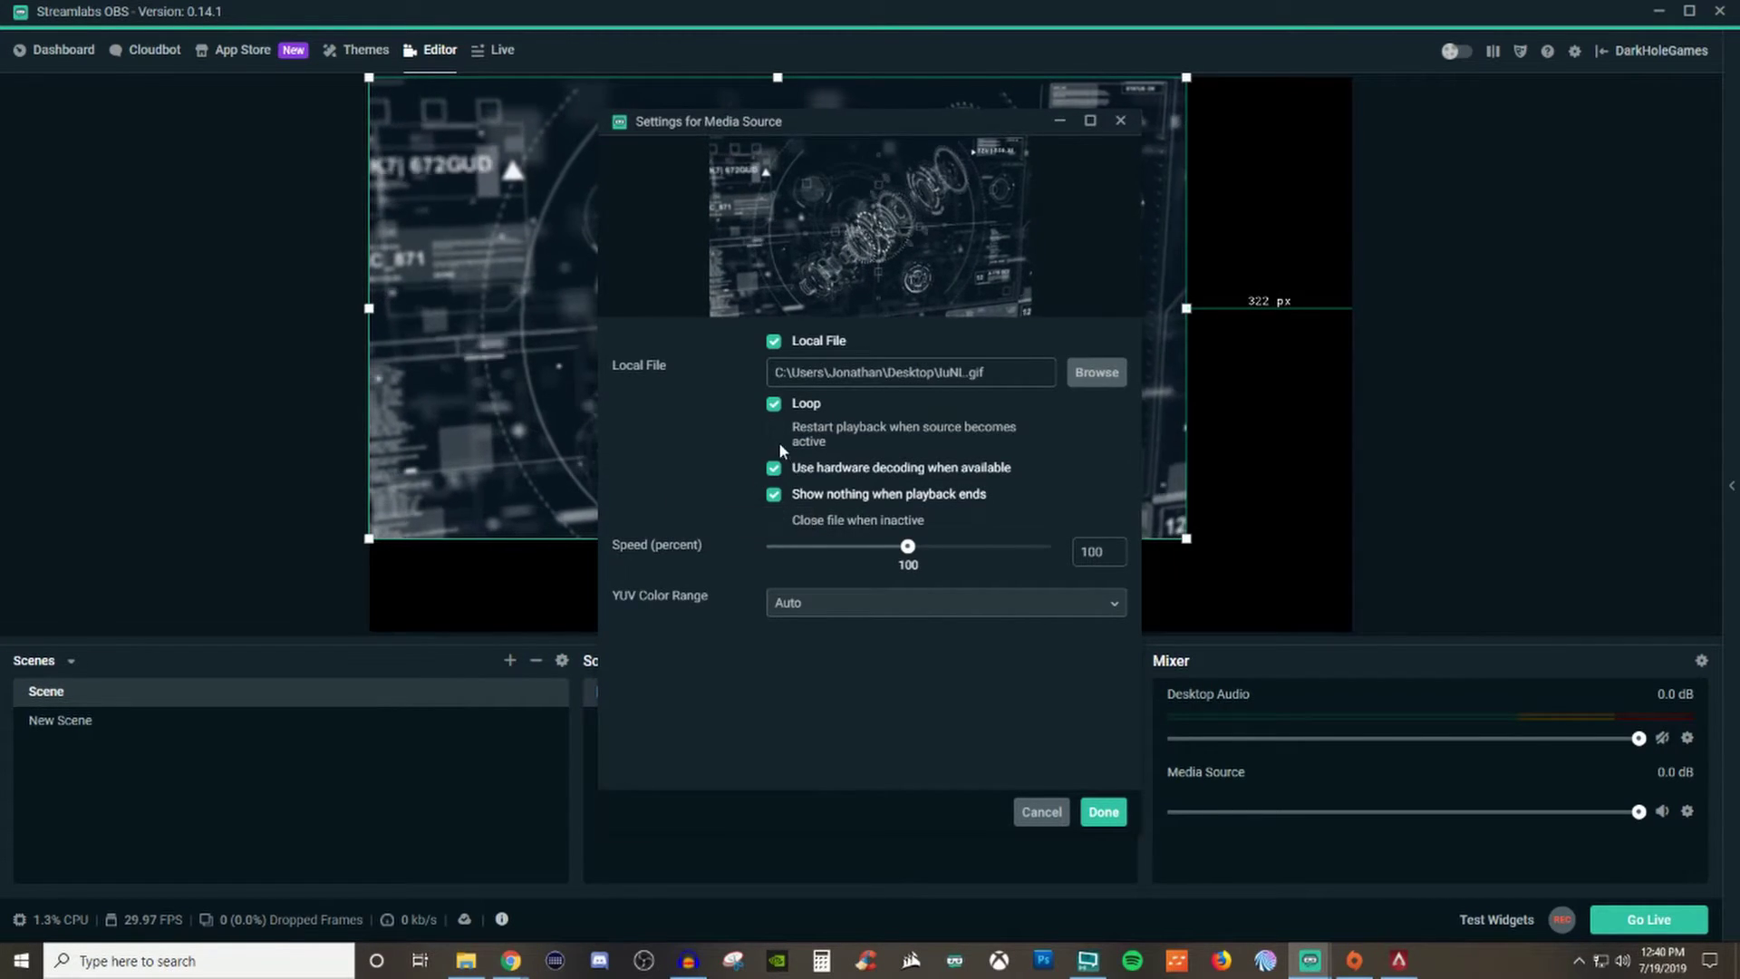
left_click(1104, 813)
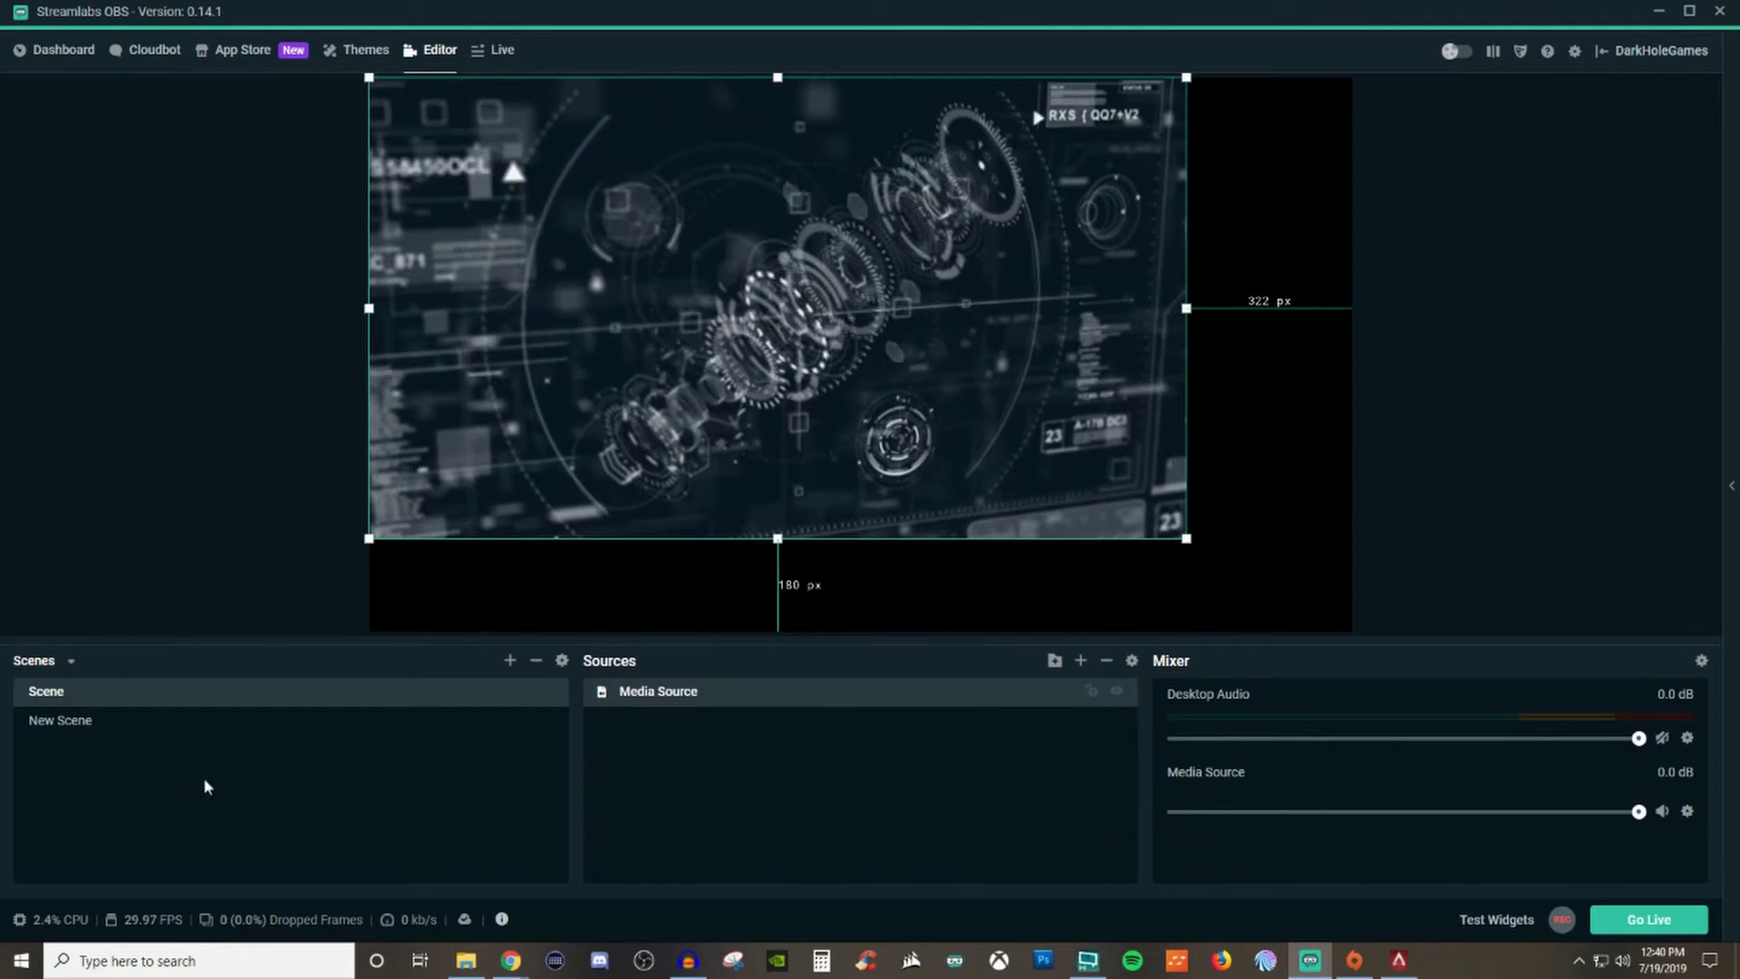
left_click(72, 720)
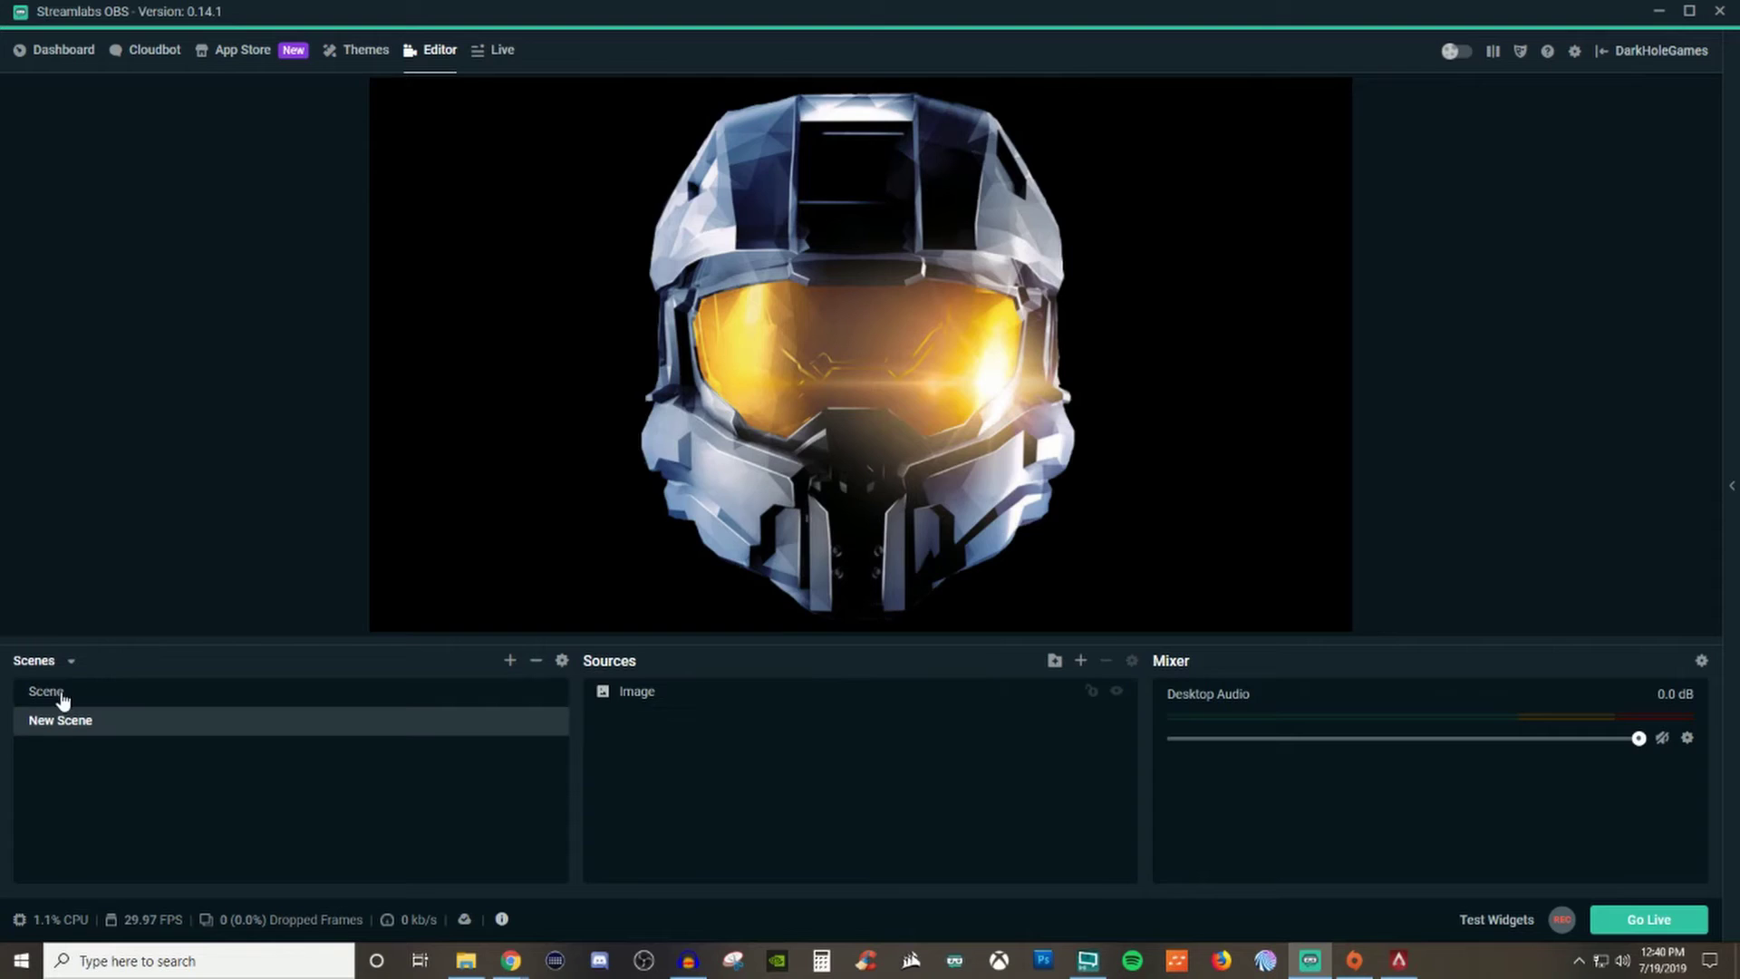
left_click(62, 696)
left_click(69, 722)
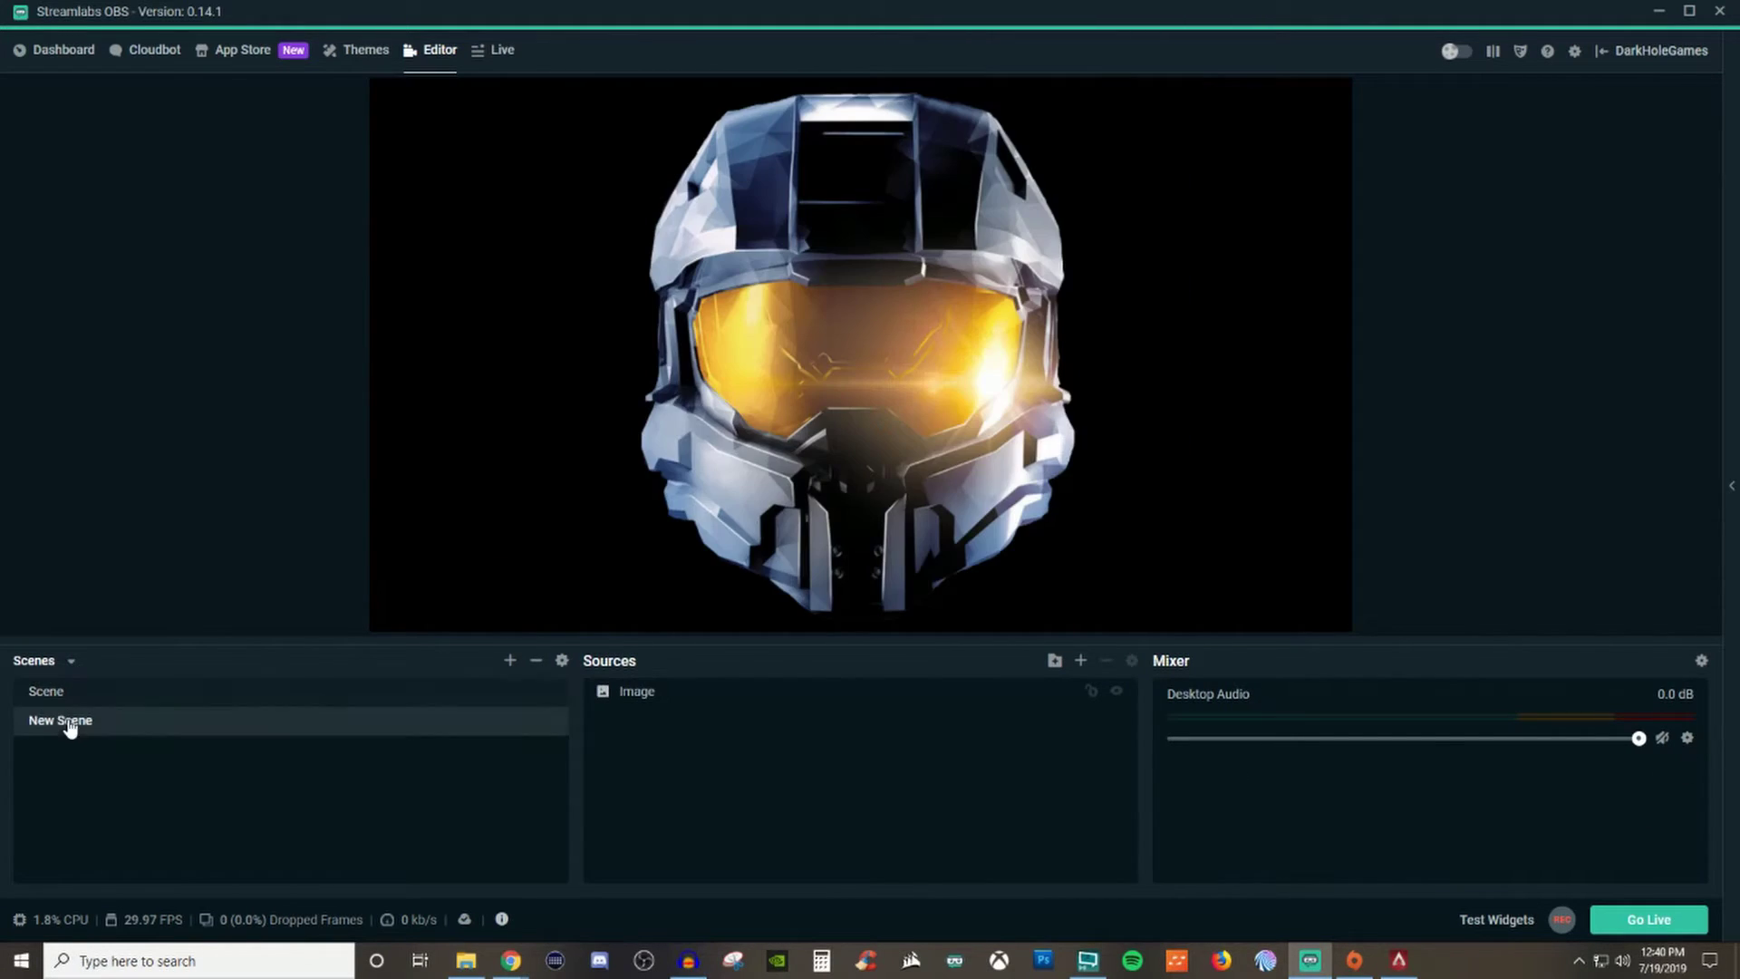
left_click(72, 699)
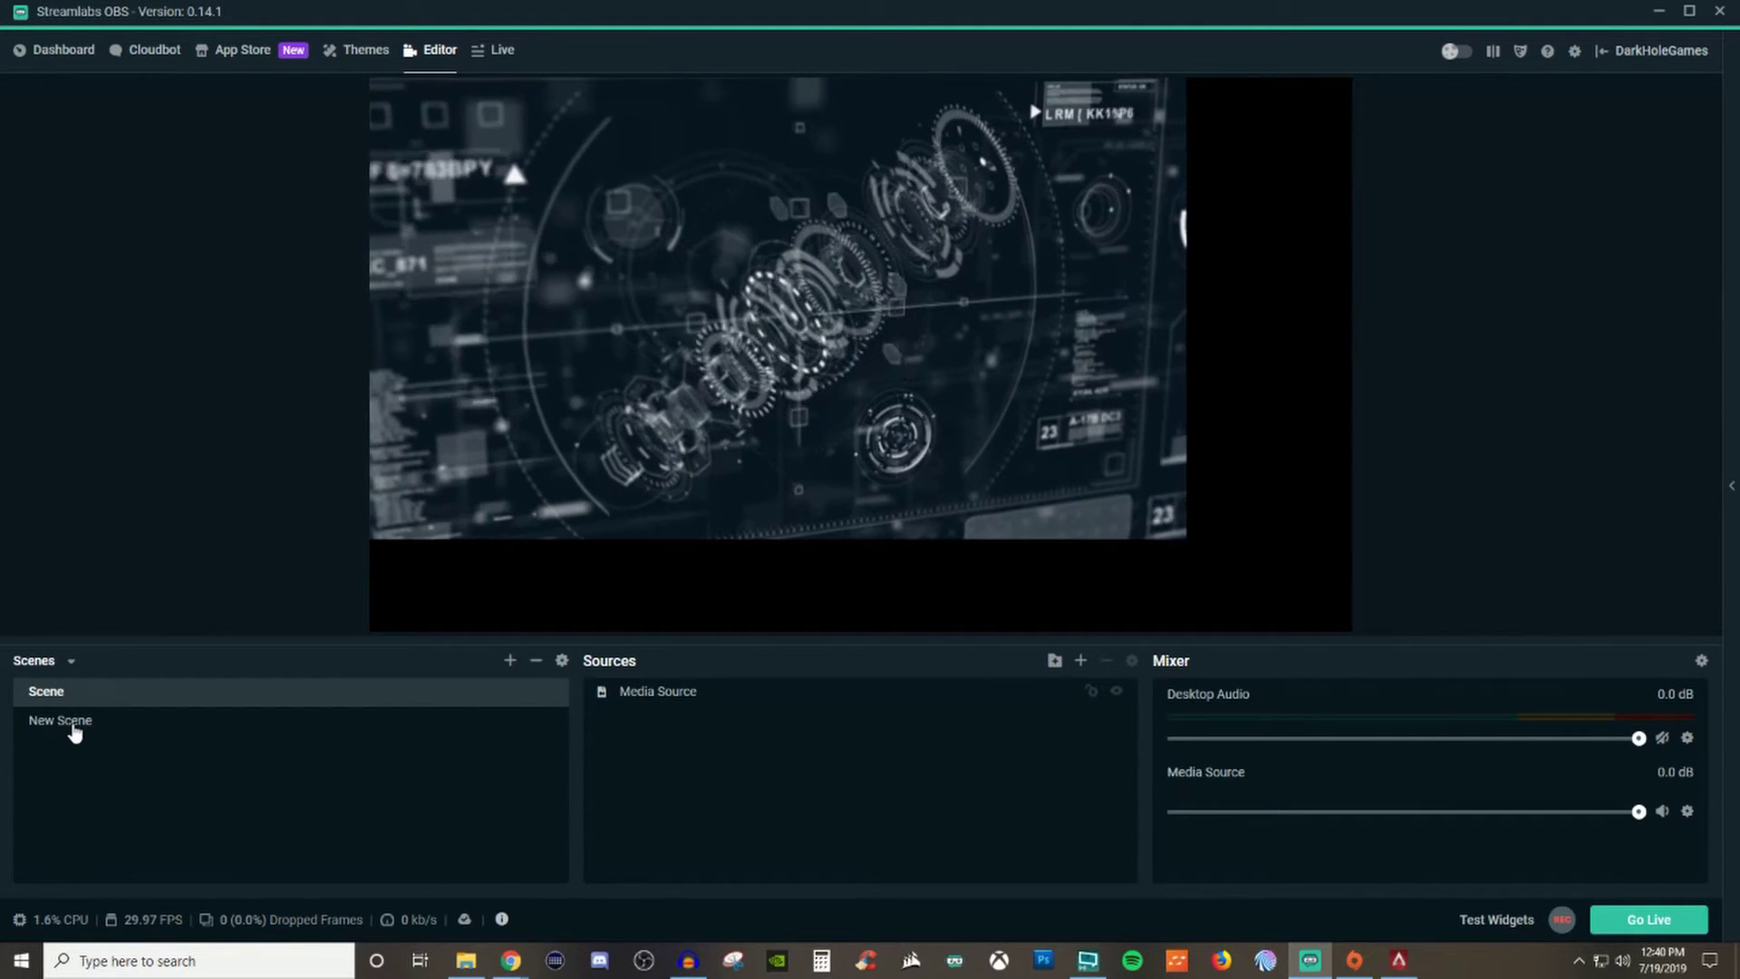
left_click(77, 719)
left_click(72, 698)
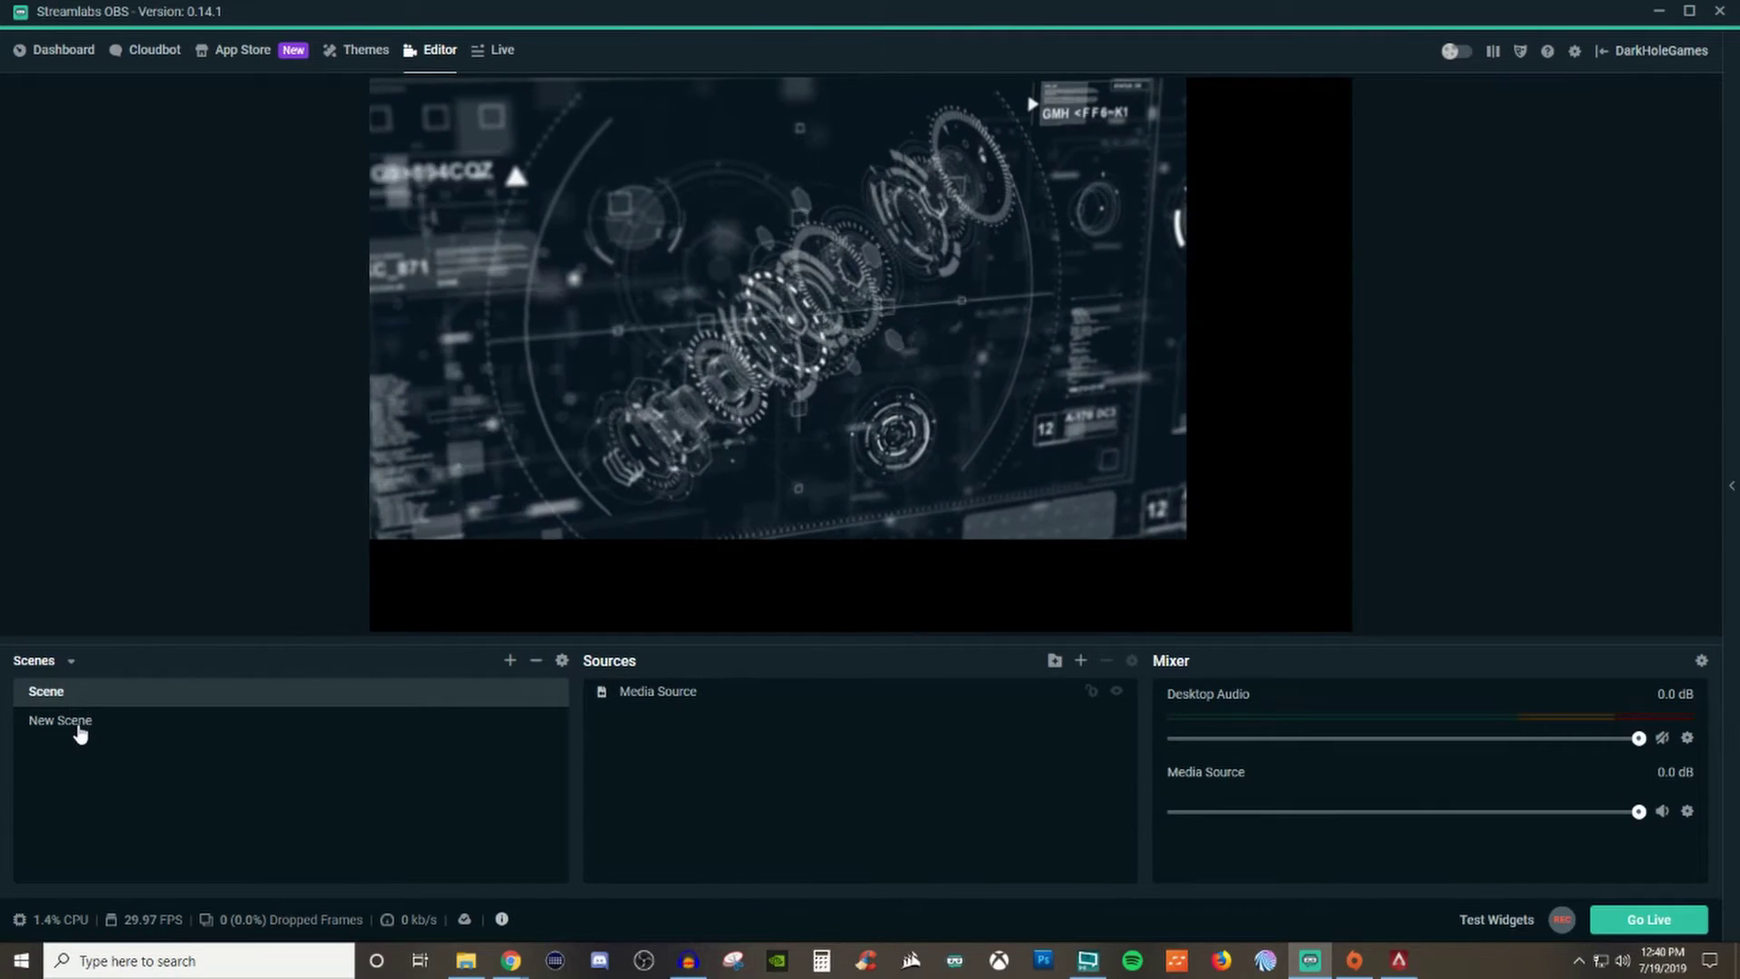
left_click(79, 721)
left_click(80, 699)
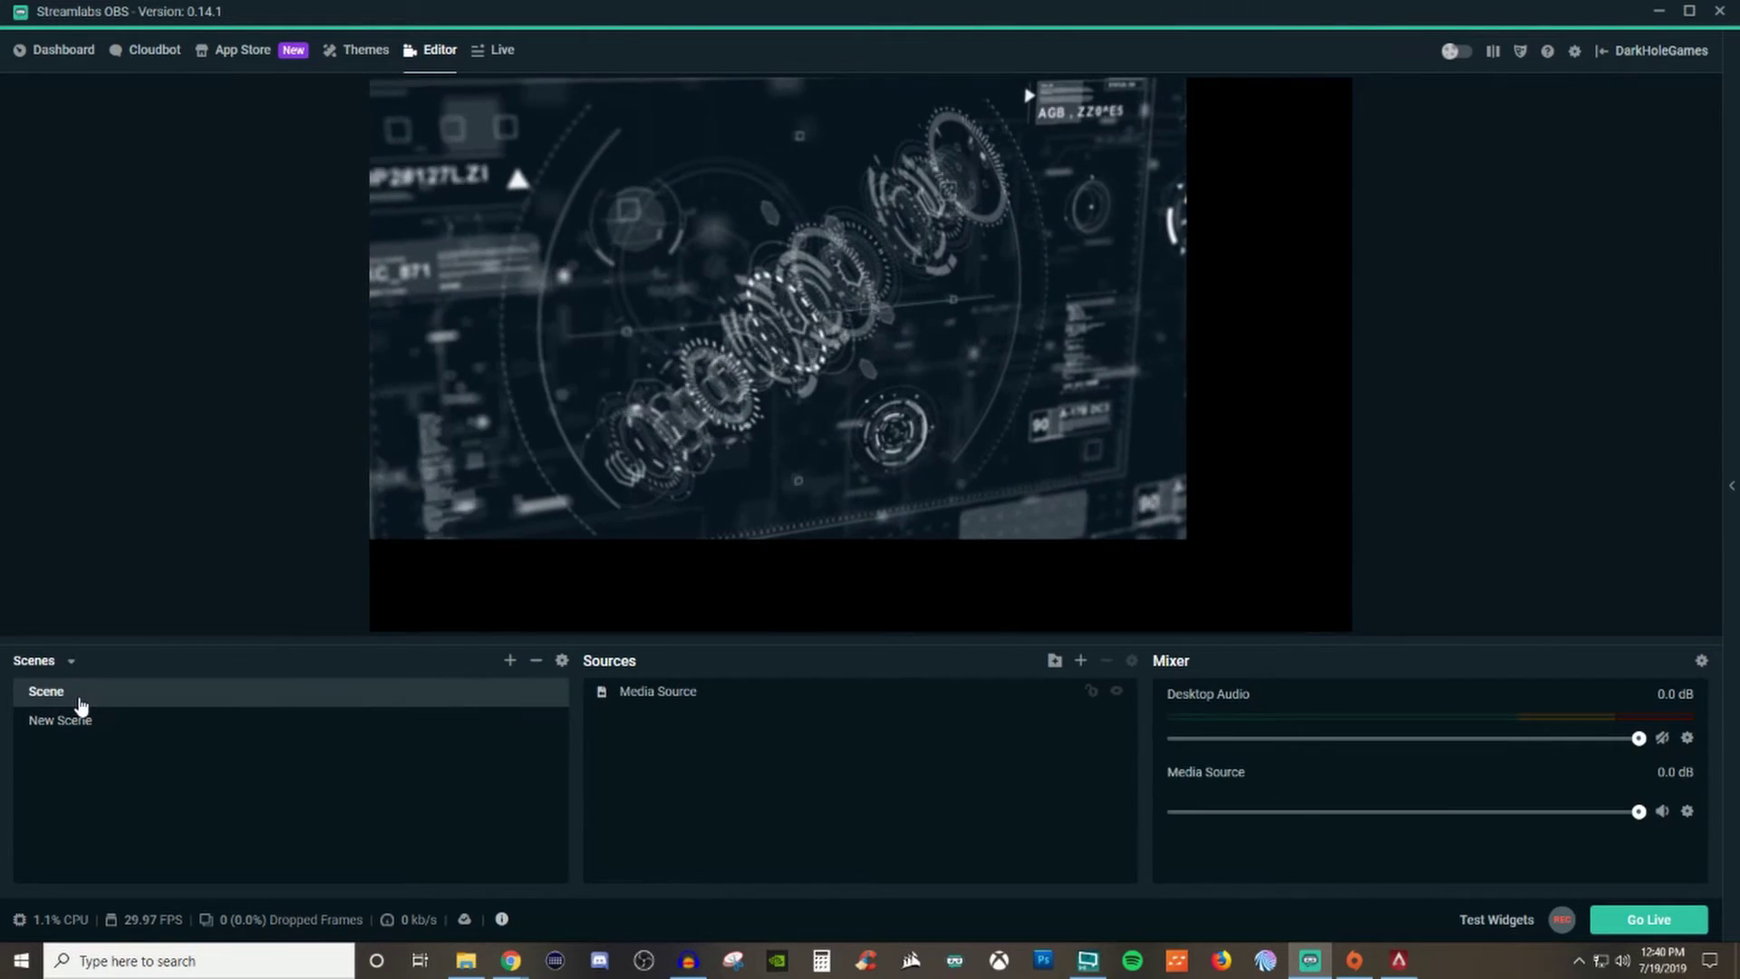
left_click(80, 719)
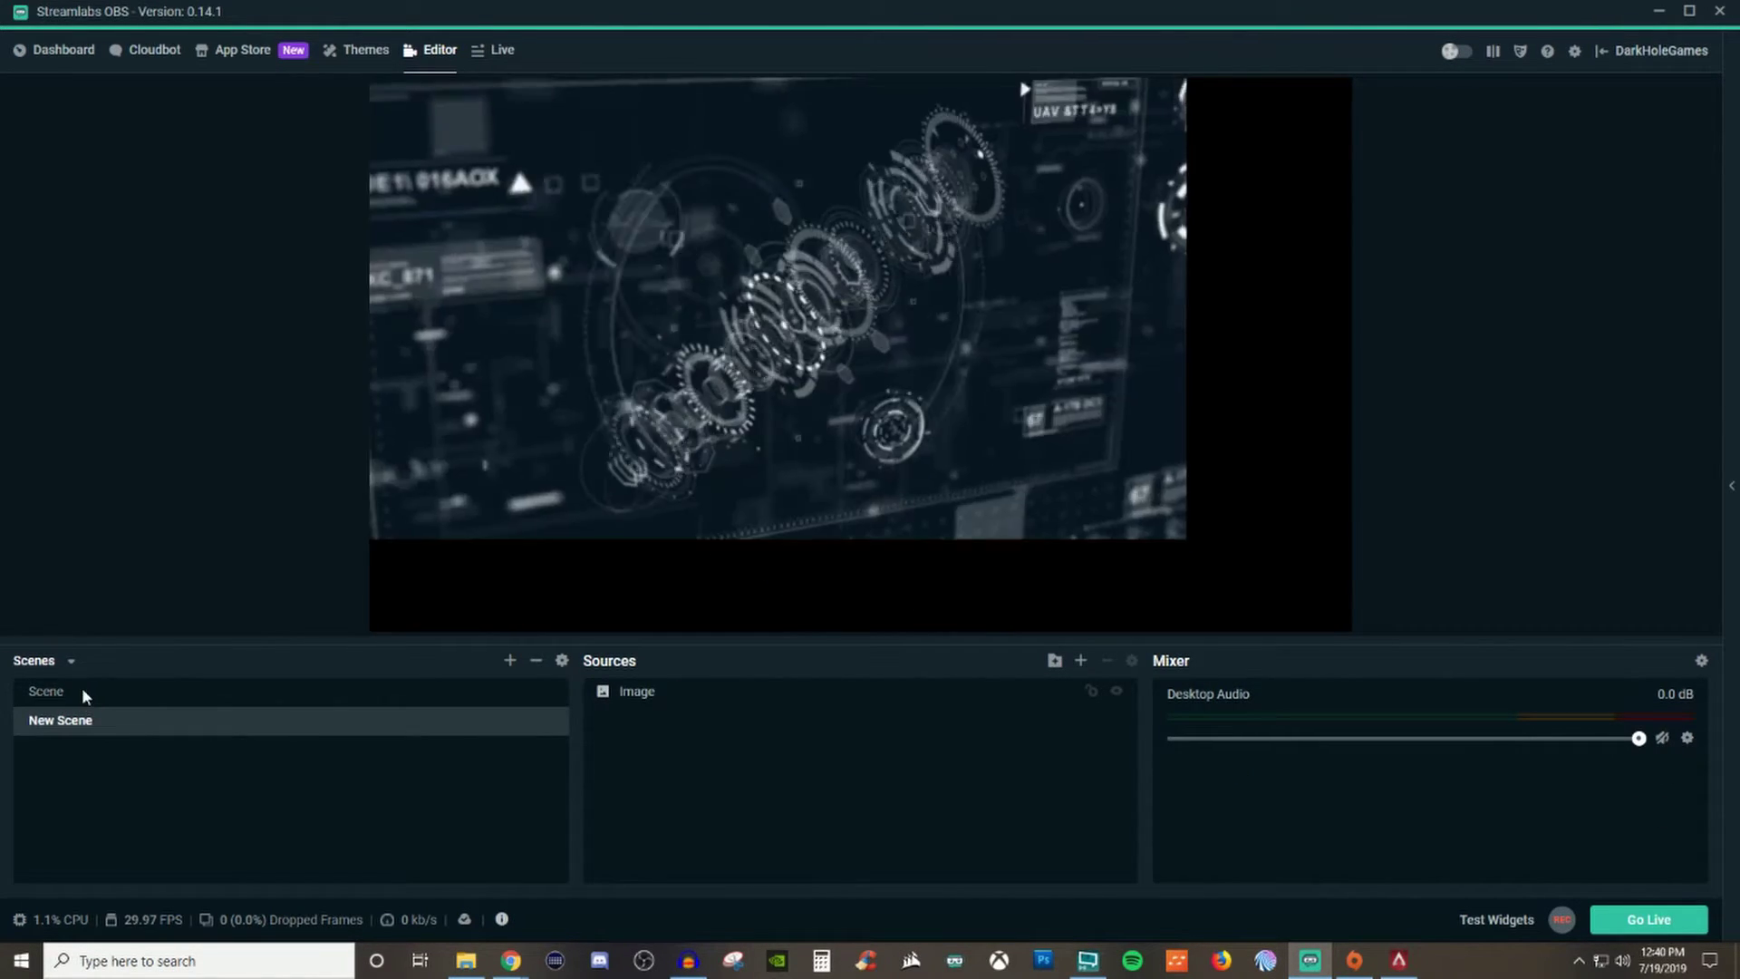
left_click(85, 695)
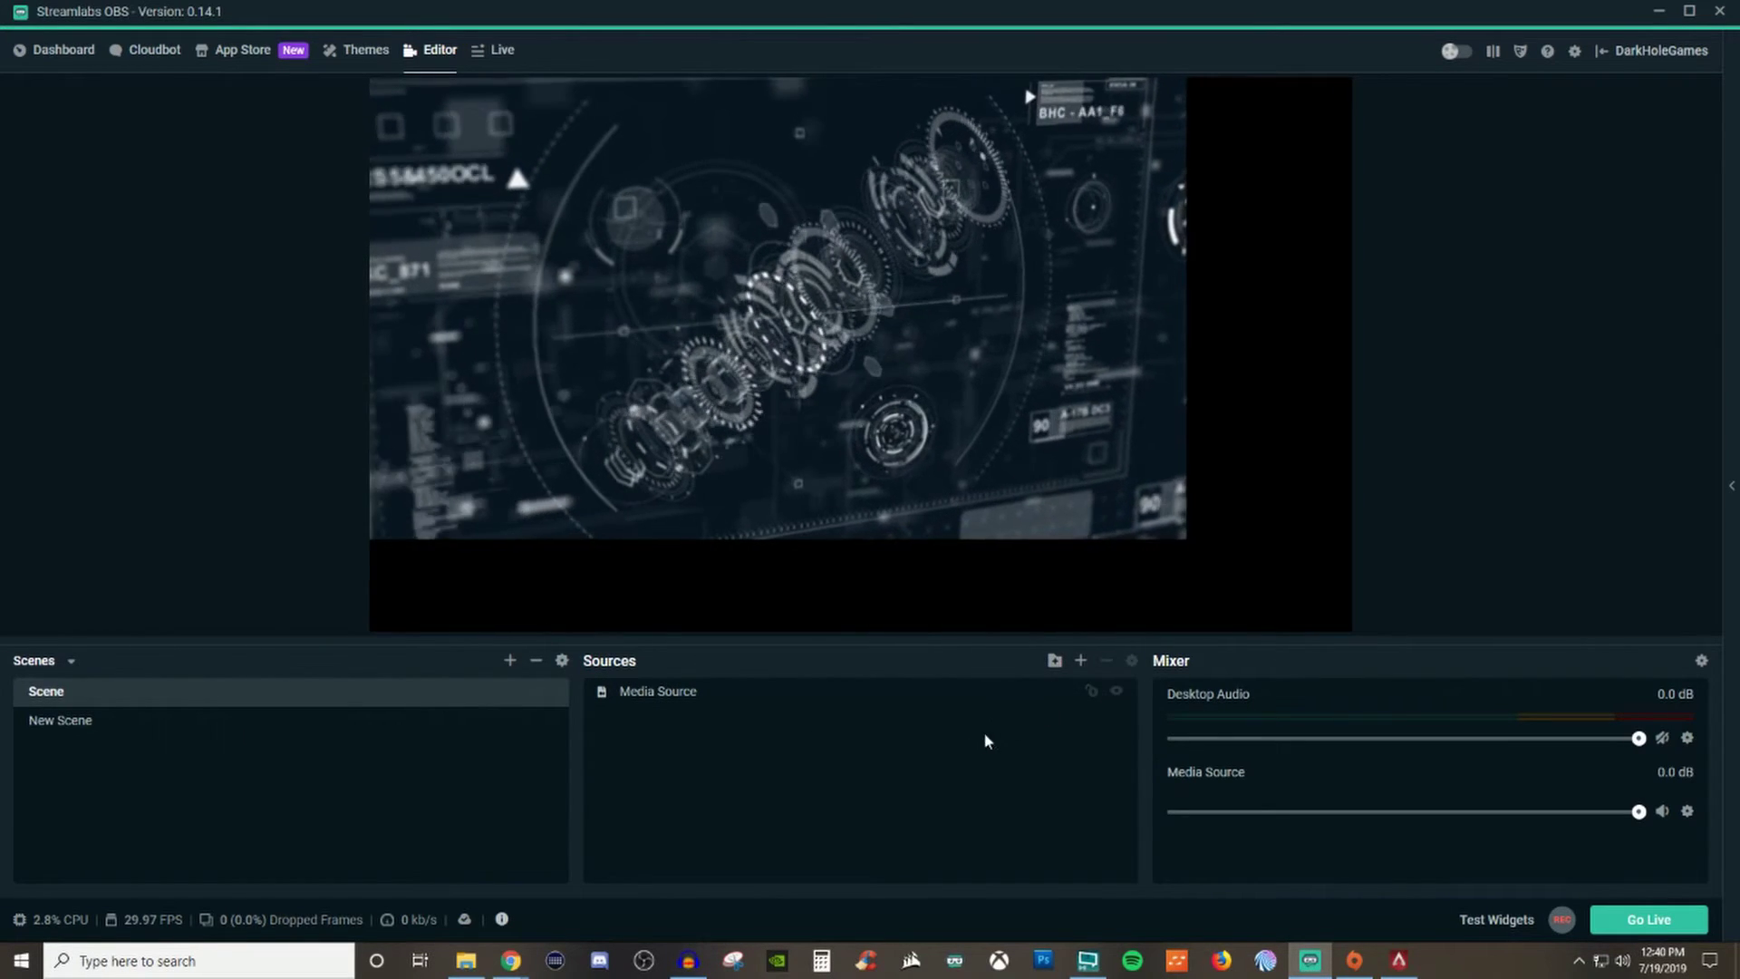
left_click(1080, 660)
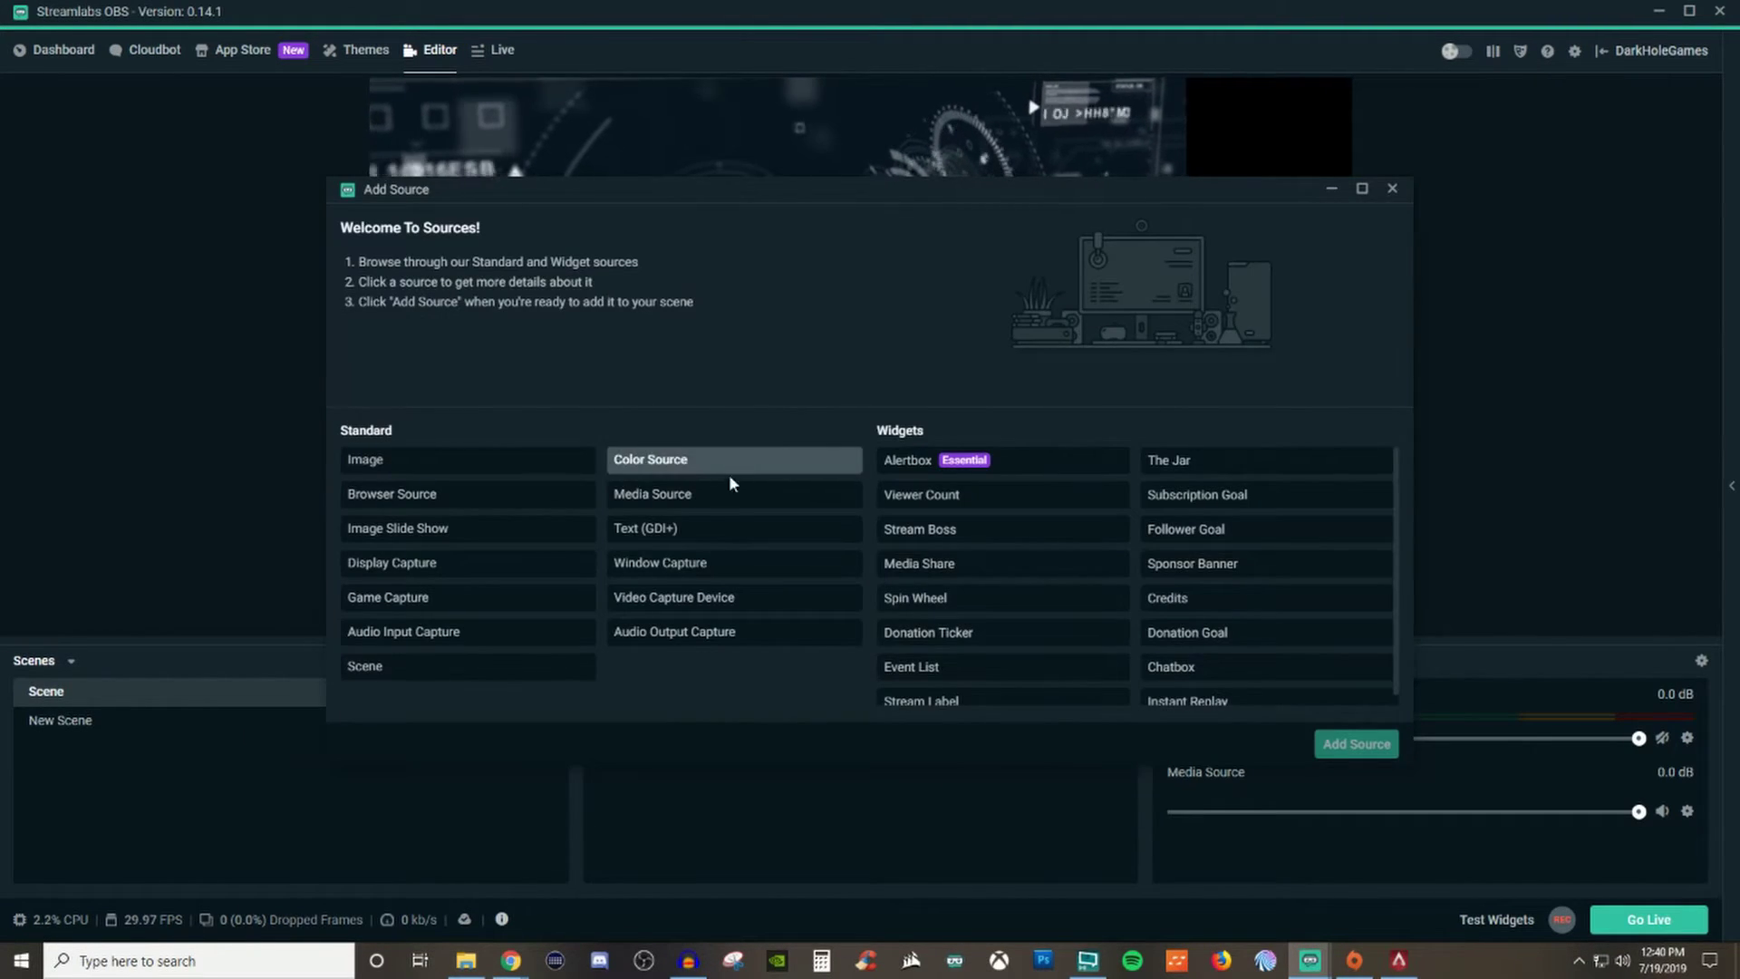
left_click(709, 498)
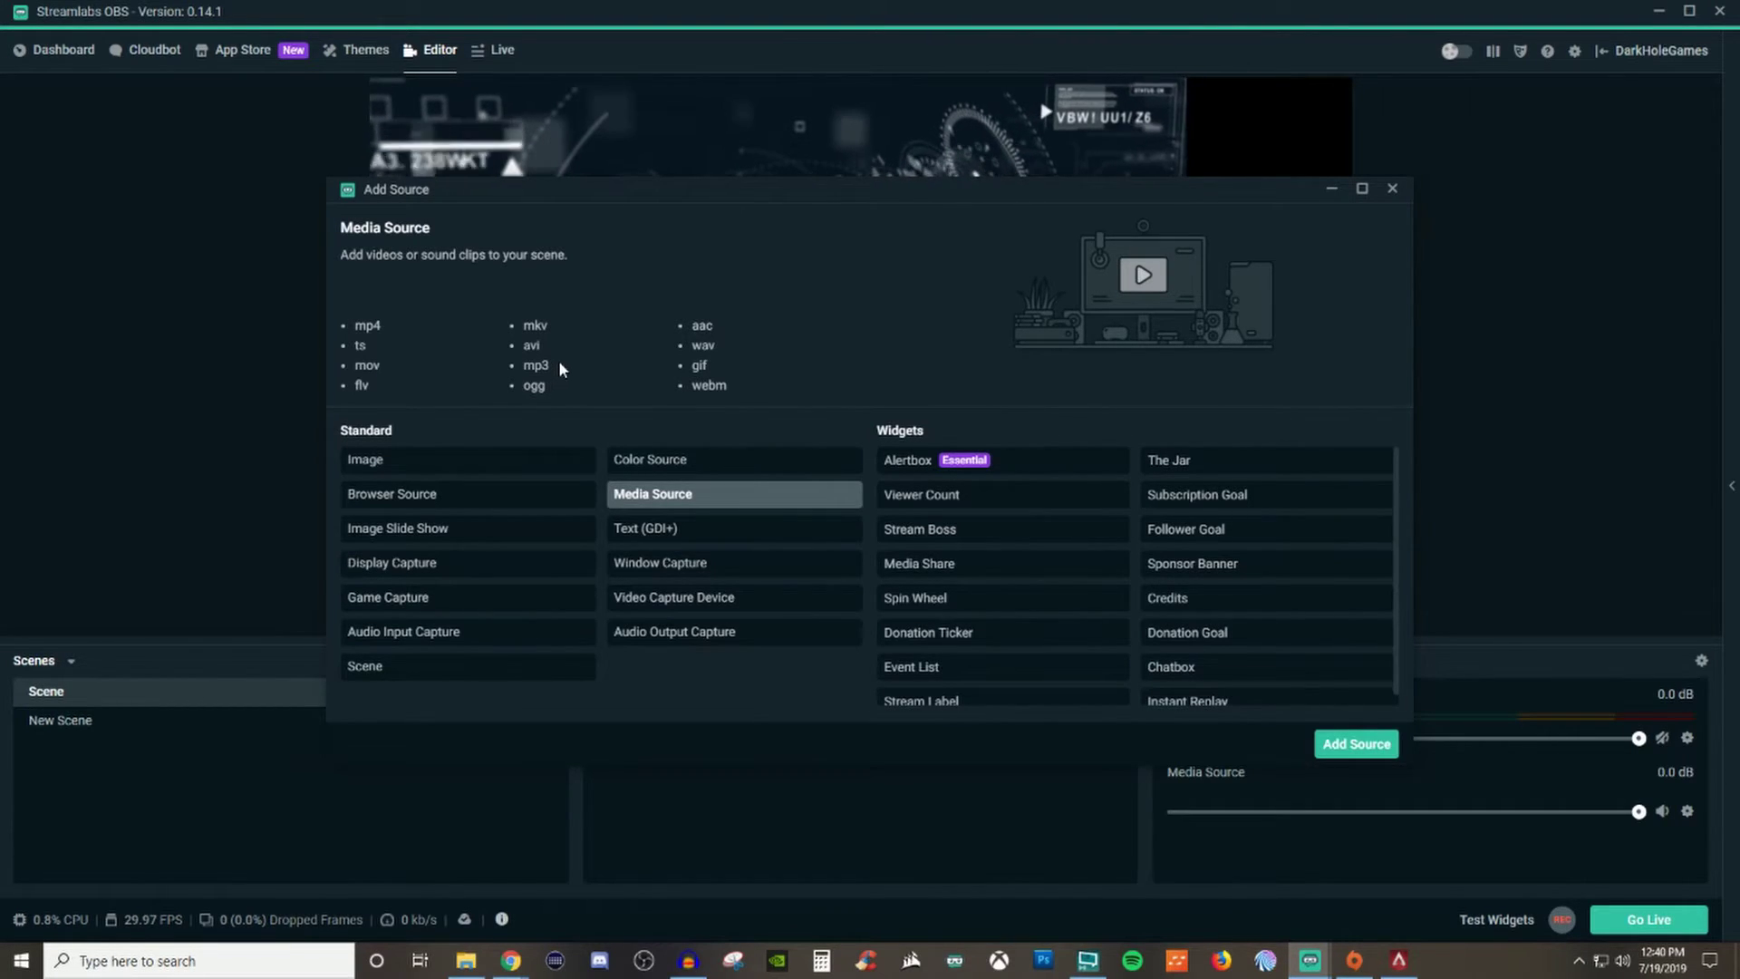
left_click(1391, 189)
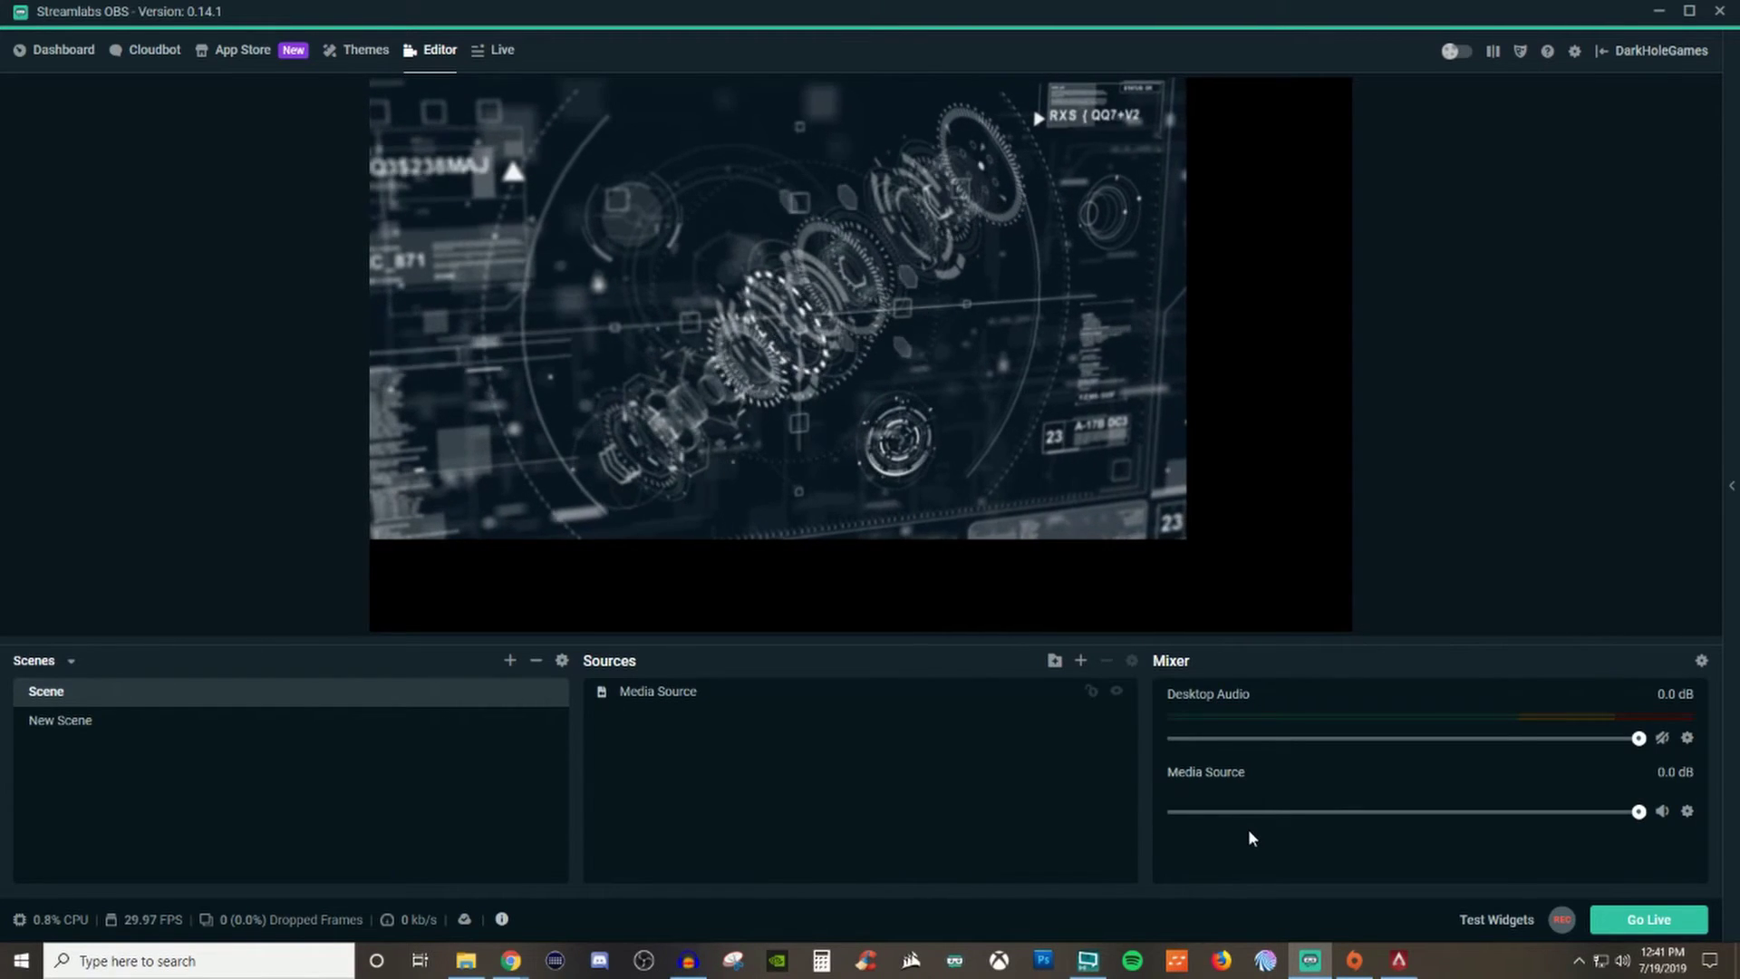
left_click(1700, 661)
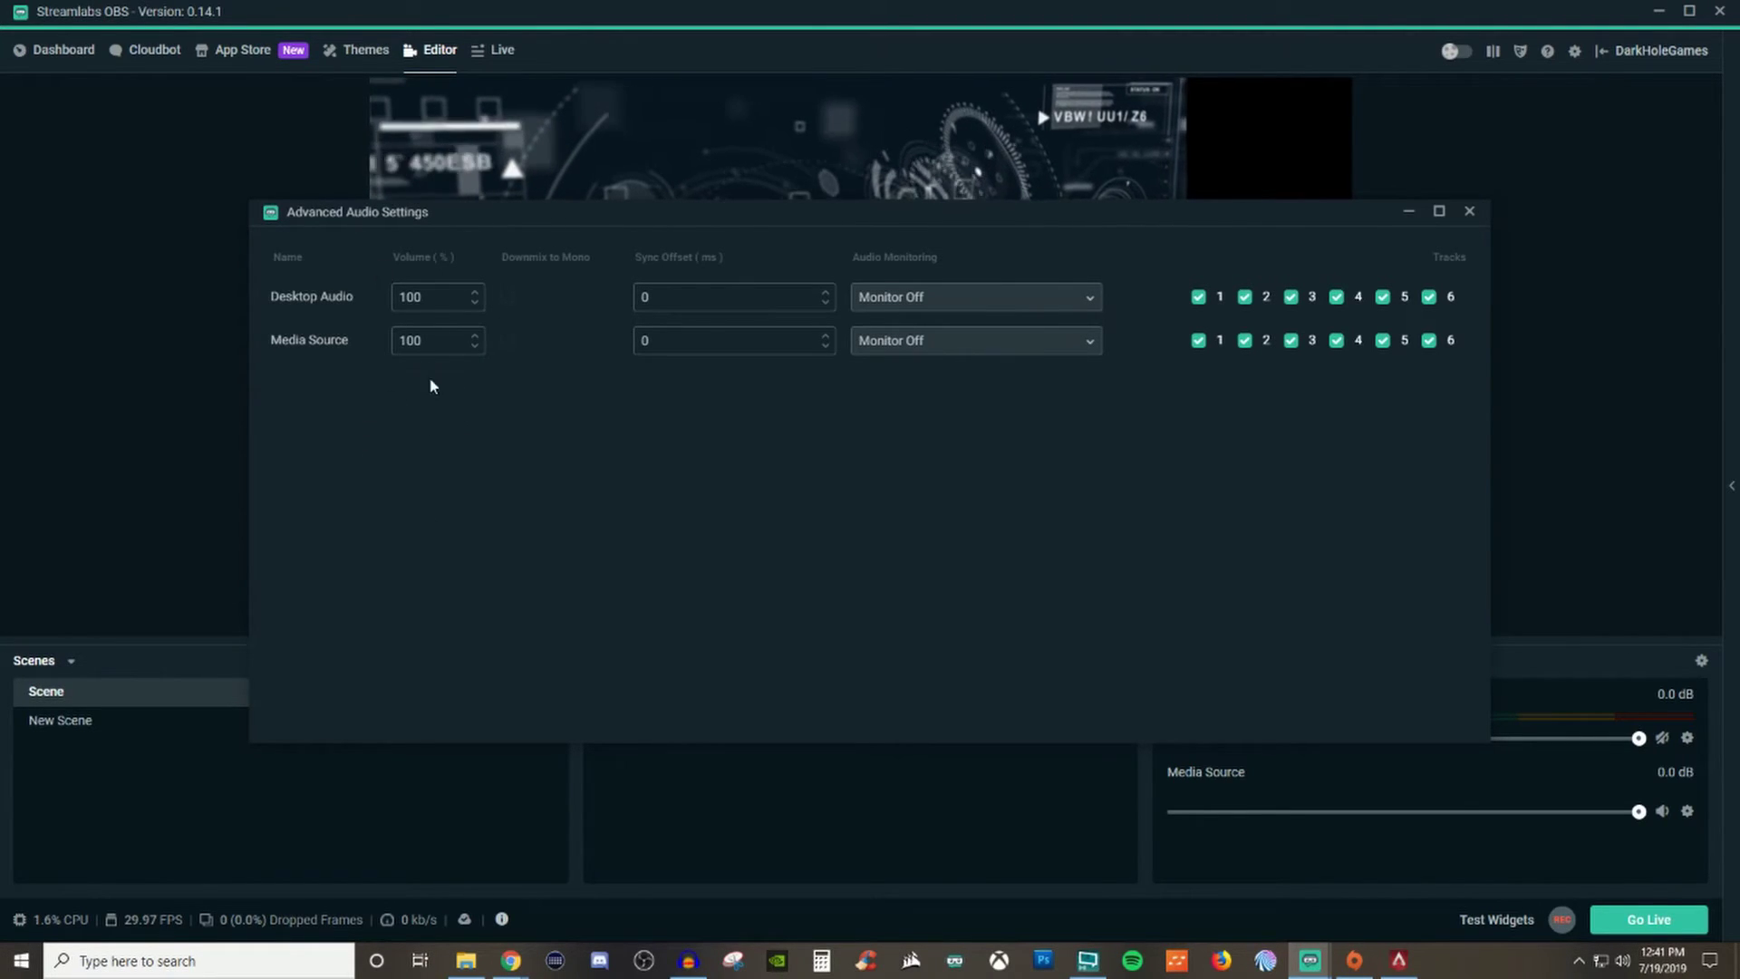
left_click(1468, 213)
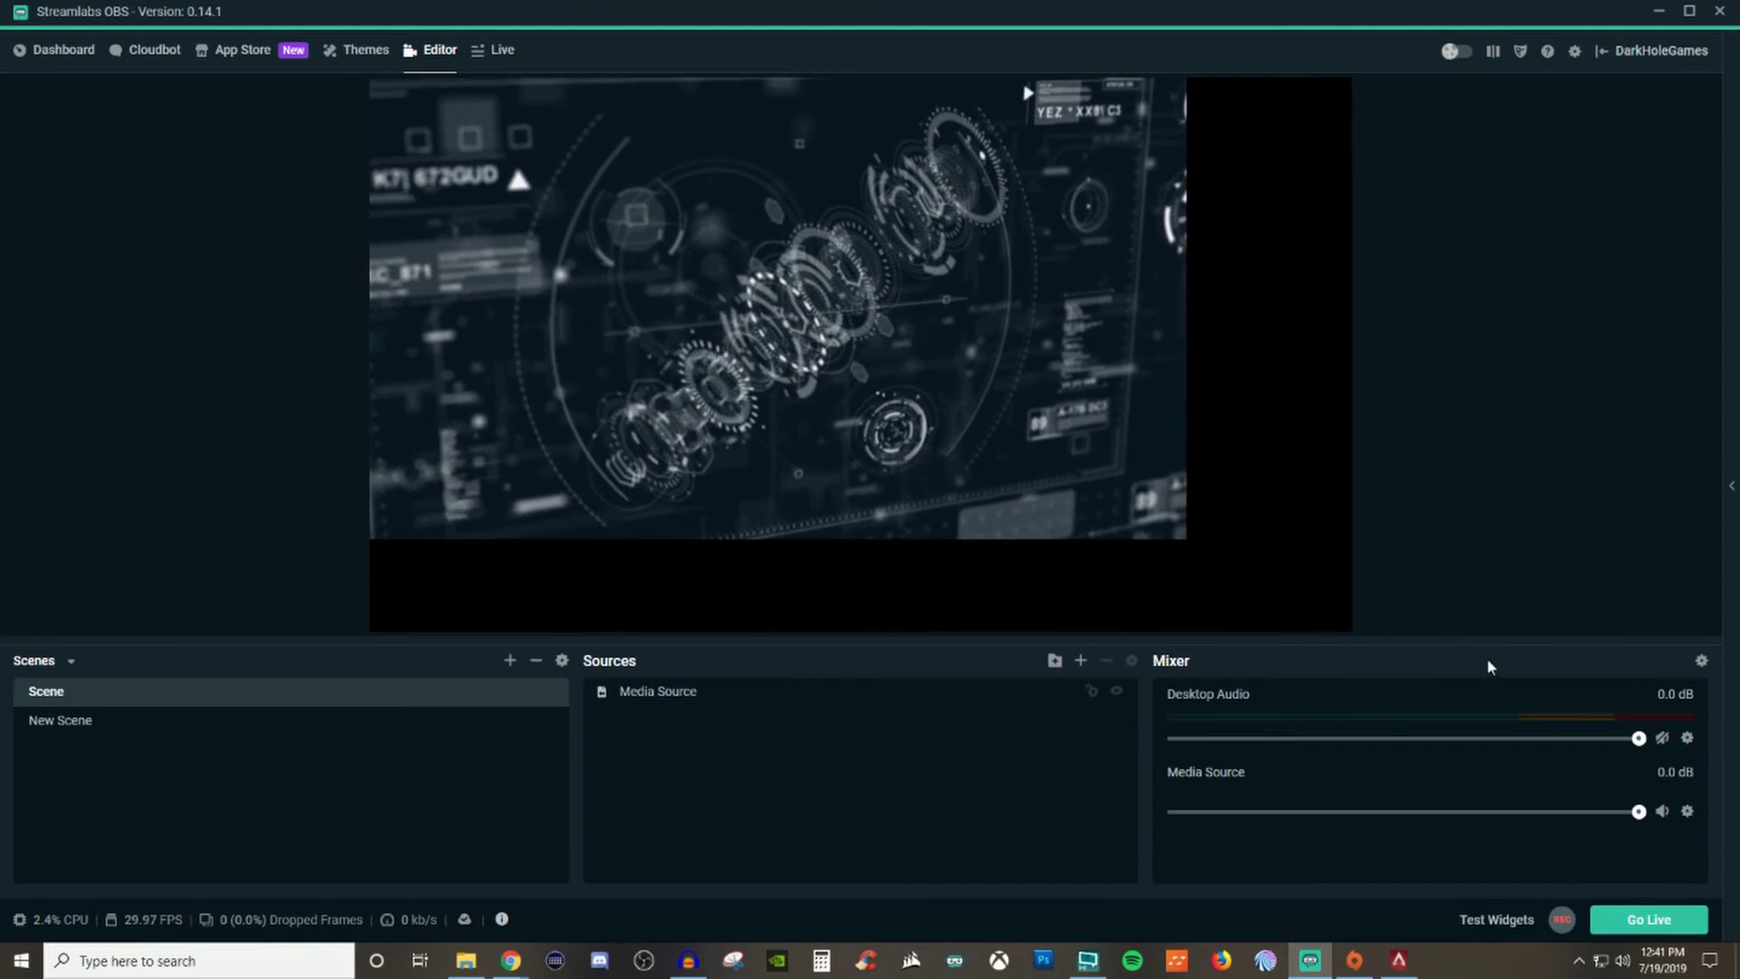